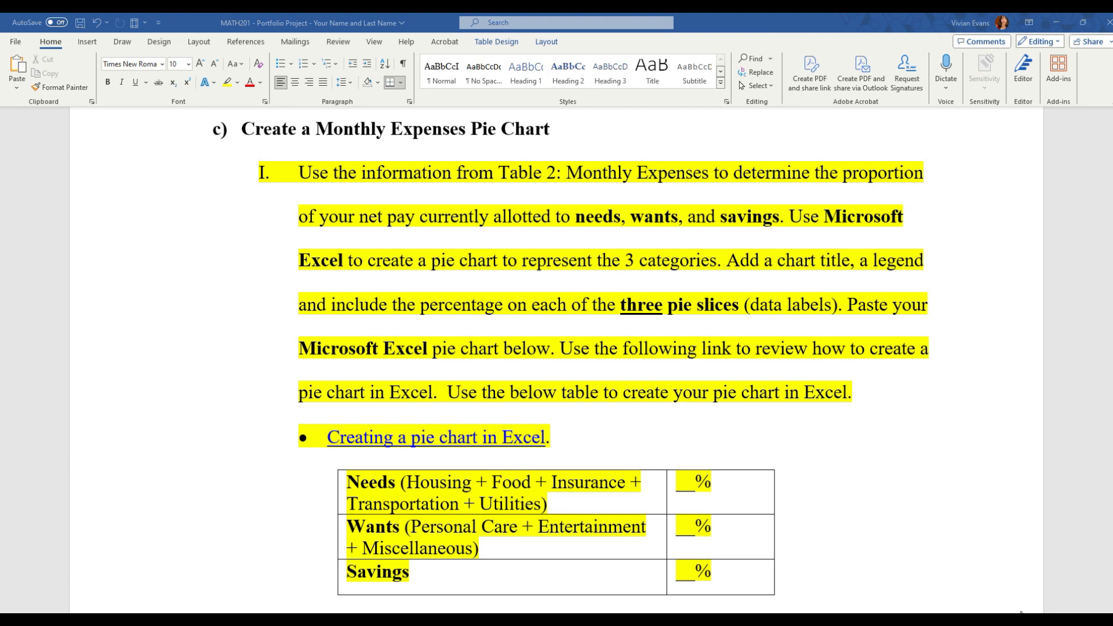
Step: Examine the Monthly Expenses Pie Chart instructions, the Creating a pie chart in Excel link and the needs, wants and savings table
{"action": "left_click", "coordinate": [993, 602]}
{"action": "left_click", "coordinate": [956, 533]}
{"action": "left_click", "coordinate": [838, 514]}
{"action": "mouse_move", "coordinate": [865, 471]}
{"action": "left_mouse_down"}
{"action": "mouse_move", "coordinate": [792, 597]}
{"action": "mouse_move", "coordinate": [831, 573]}
{"action": "left_mouse_up"}
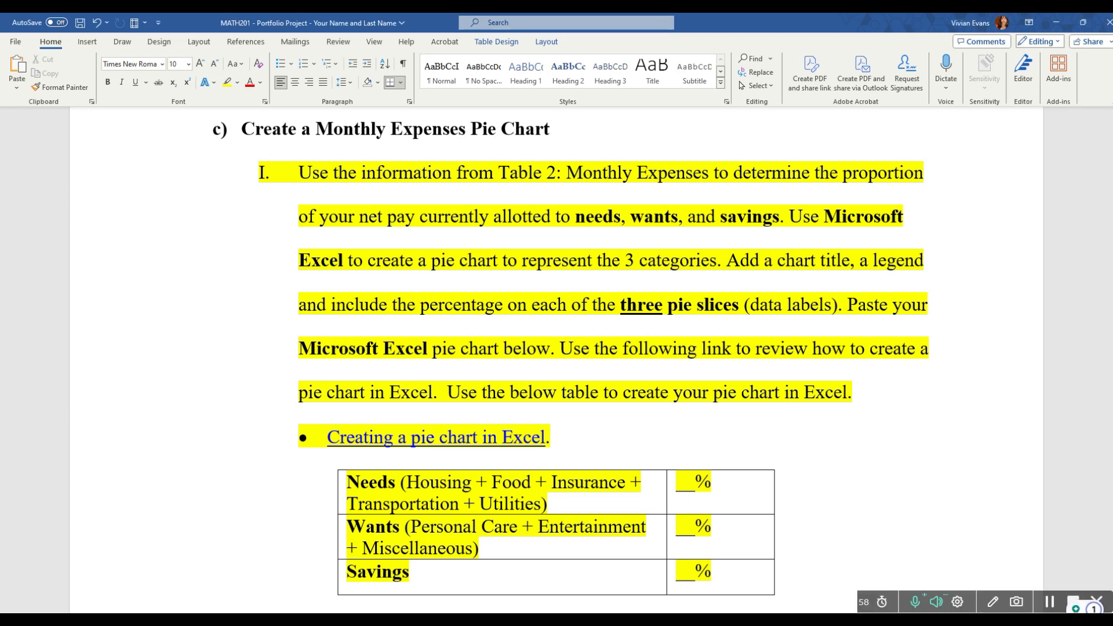
{"action": "scroll", "coordinate": [615, 213], "scroll_direction": "down", "scroll_amount": 3}
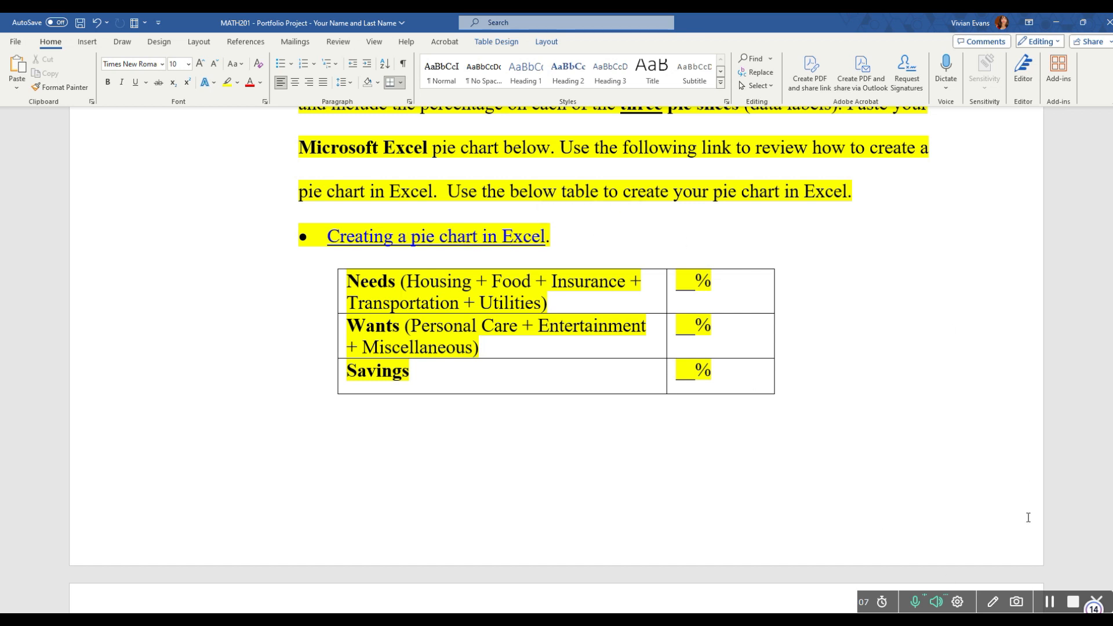
{"action": "left_click", "coordinate": [994, 601]}
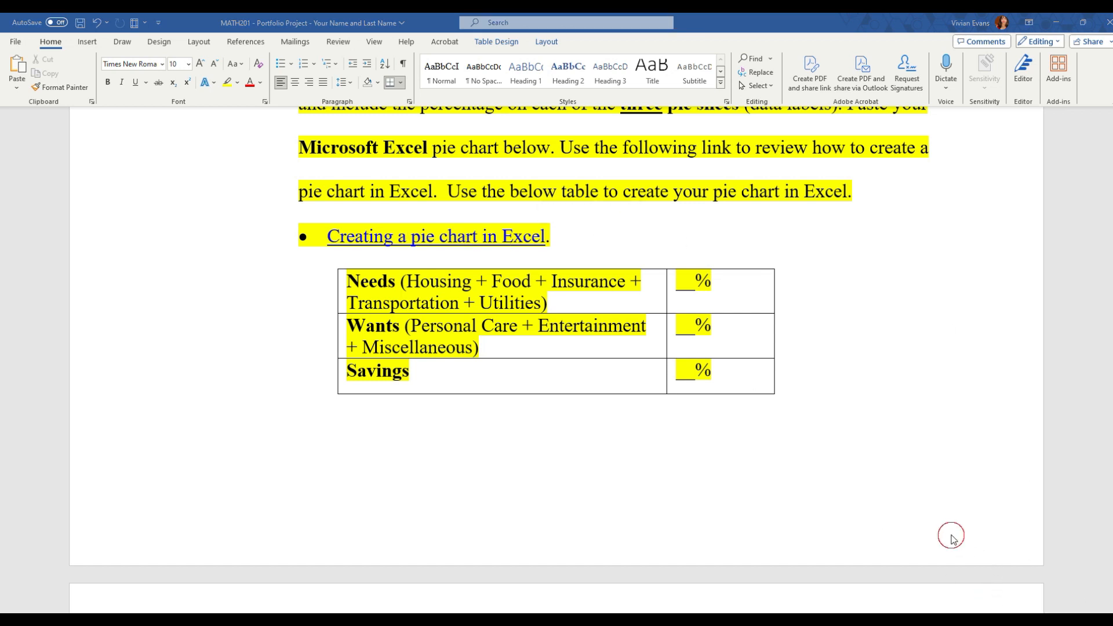
{"action": "mouse_move", "coordinate": [561, 213]}
{"action": "left_mouse_down"}
{"action": "mouse_move", "coordinate": [282, 218]}
{"action": "mouse_move", "coordinate": [351, 261]}
{"action": "mouse_move", "coordinate": [544, 259]}
{"action": "left_mouse_up"}
Step: Switch to the Portfolio Project PDF in Edge and mark the Need labels for Housing, Food and Insurance in Table 2
{"action": "mouse_move", "coordinate": [595, 622]}
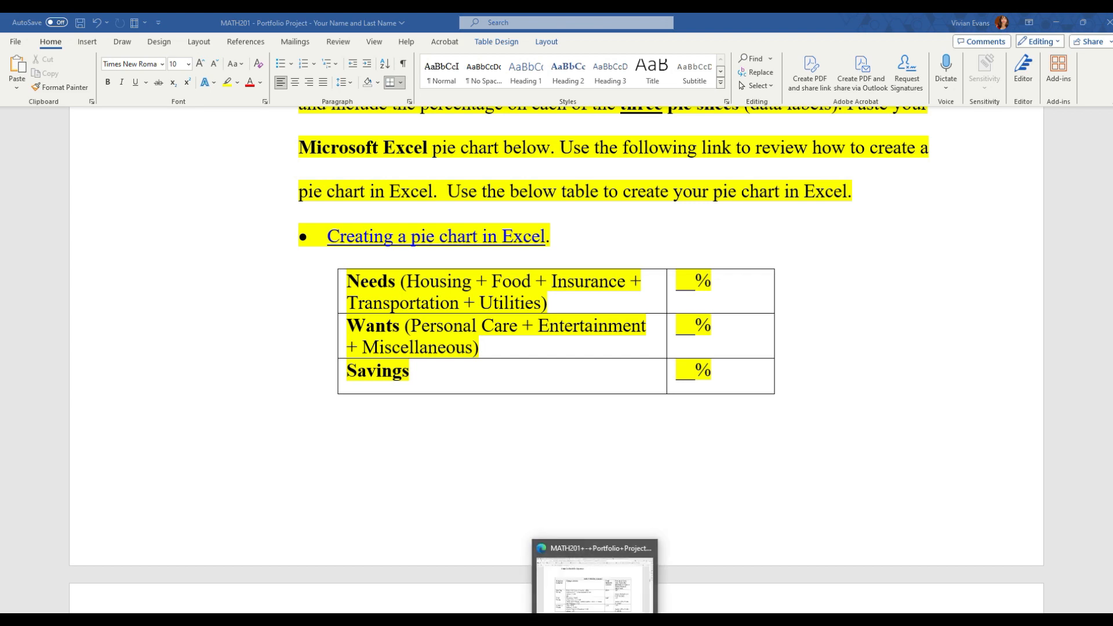
{"action": "left_click", "coordinate": [595, 621]}
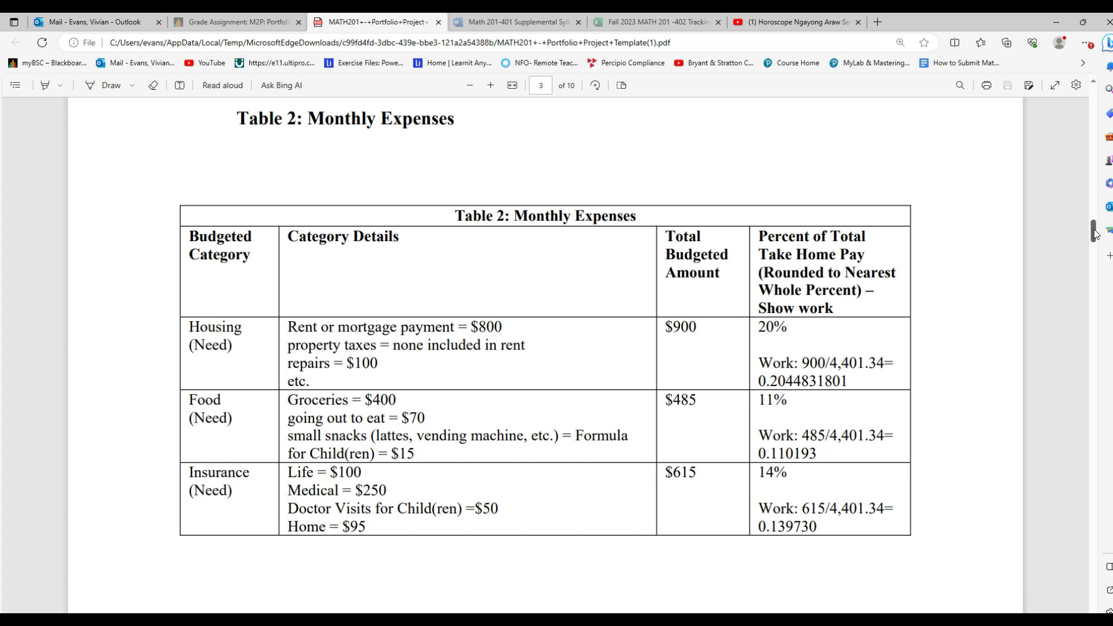
{"action": "scroll", "coordinate": [1096, 233], "scroll_direction": "down", "scroll_amount": 1}
{"action": "scroll", "coordinate": [1095, 233], "scroll_direction": "down", "scroll_amount": 1}
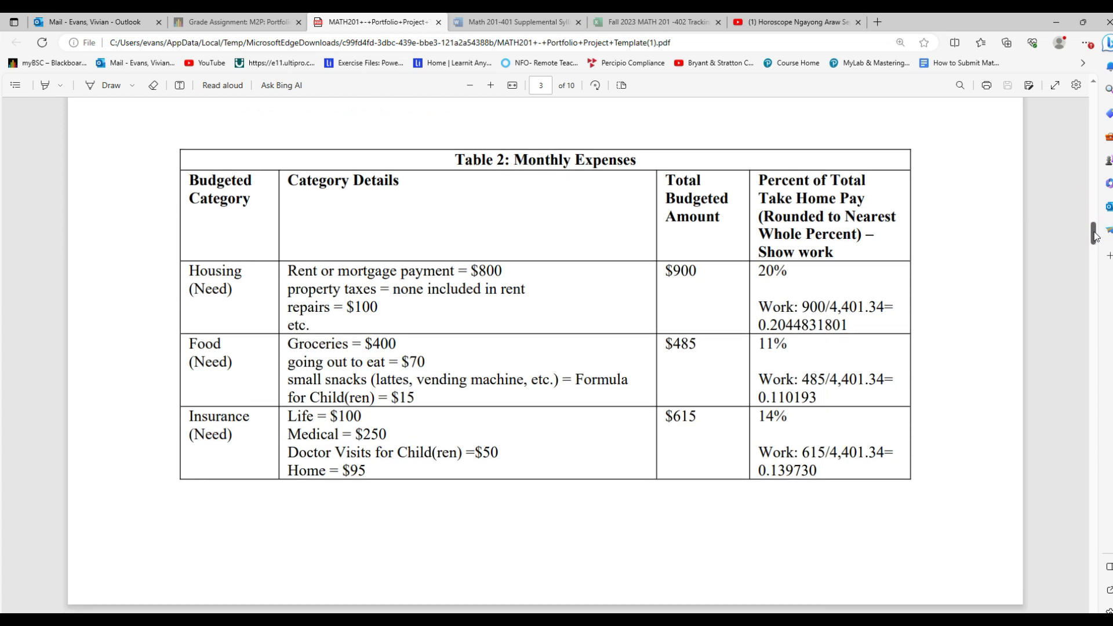
{"action": "scroll", "coordinate": [1096, 233], "scroll_direction": "down", "scroll_amount": 1}
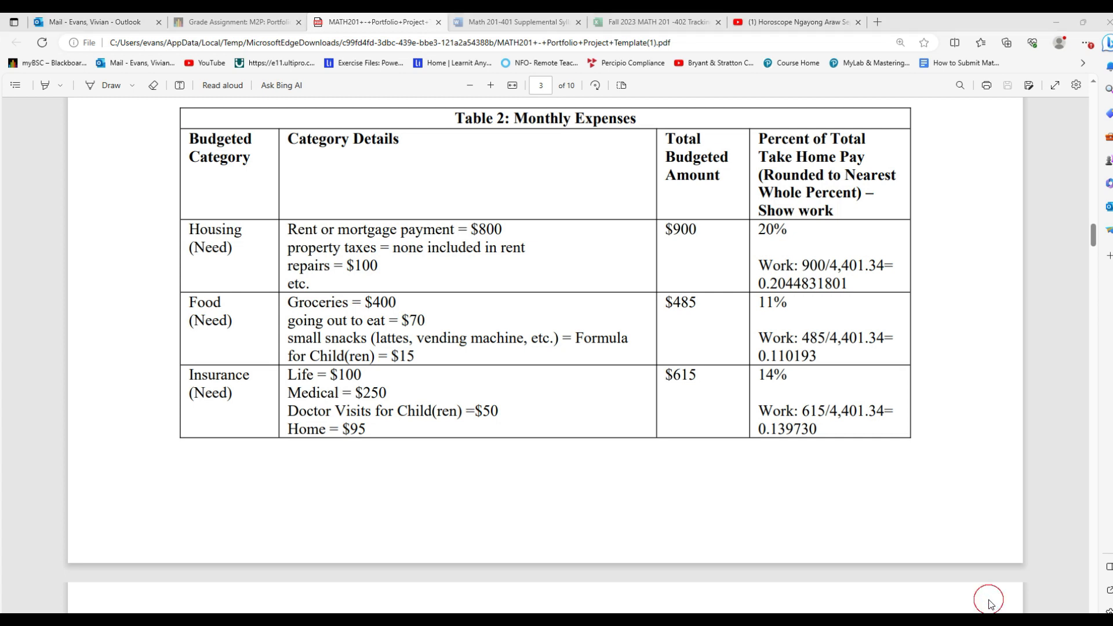
{"action": "mouse_move", "coordinate": [118, 251]}
{"action": "left_mouse_down"}
{"action": "mouse_move", "coordinate": [178, 249]}
{"action": "mouse_move", "coordinate": [170, 254]}
{"action": "left_mouse_up"}
{"action": "mouse_move", "coordinate": [241, 251]}
{"action": "left_mouse_down"}
{"action": "mouse_move", "coordinate": [203, 241]}
{"action": "mouse_move", "coordinate": [192, 263]}
{"action": "left_mouse_up"}
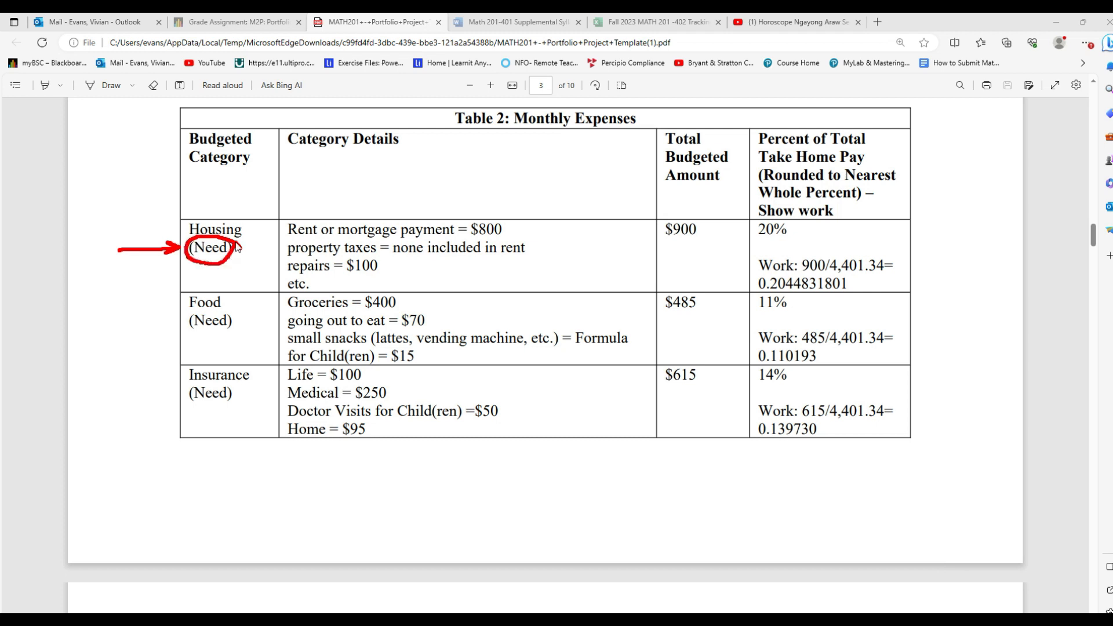
{"action": "mouse_move", "coordinate": [235, 326]}
{"action": "left_mouse_down"}
{"action": "mouse_move", "coordinate": [223, 310]}
{"action": "mouse_move", "coordinate": [191, 312]}
{"action": "mouse_move", "coordinate": [191, 340]}
{"action": "mouse_move", "coordinate": [238, 333]}
{"action": "mouse_move", "coordinate": [232, 313]}
{"action": "left_mouse_up"}
{"action": "mouse_move", "coordinate": [244, 382]}
{"action": "left_mouse_down"}
{"action": "mouse_move", "coordinate": [202, 383]}
{"action": "mouse_move", "coordinate": [184, 405]}
{"action": "mouse_move", "coordinate": [247, 414]}
{"action": "mouse_move", "coordinate": [243, 385]}
{"action": "left_mouse_up"}
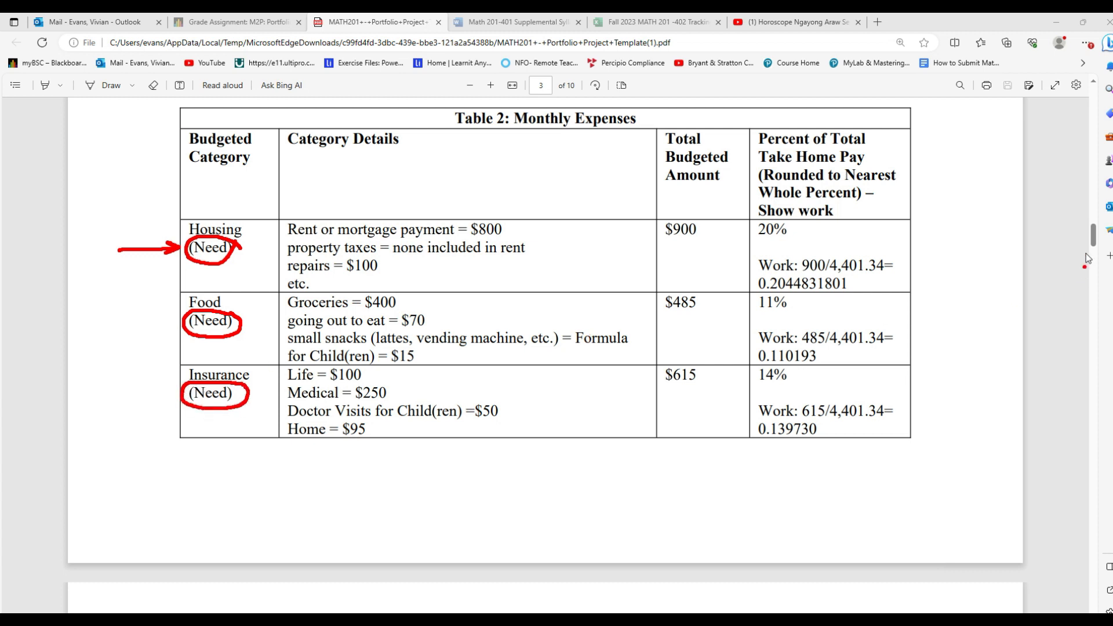
{"action": "left_click", "coordinate": [995, 603]}
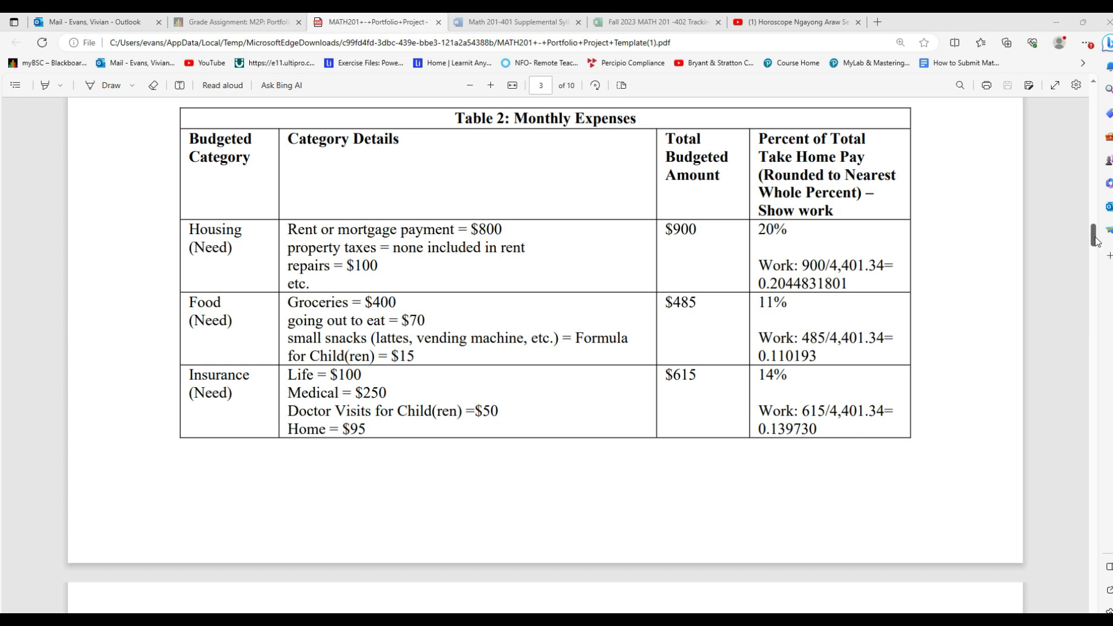
Step: Mark the Need labels of the Transportation and Utilities categories in the continuation of Table 2 on page 4
{"action": "scroll", "coordinate": [1097, 249], "scroll_direction": "down", "scroll_amount": 5}
{"action": "scroll", "coordinate": [1096, 254], "scroll_direction": "down", "scroll_amount": 3}
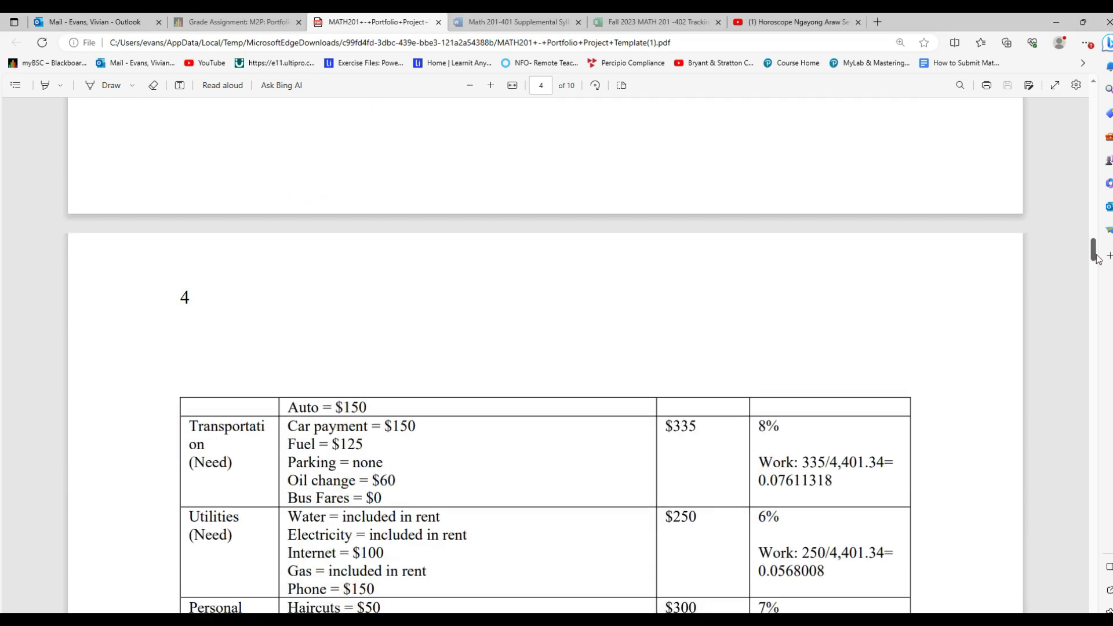
{"action": "scroll", "coordinate": [1100, 261], "scroll_direction": "down", "scroll_amount": 1}
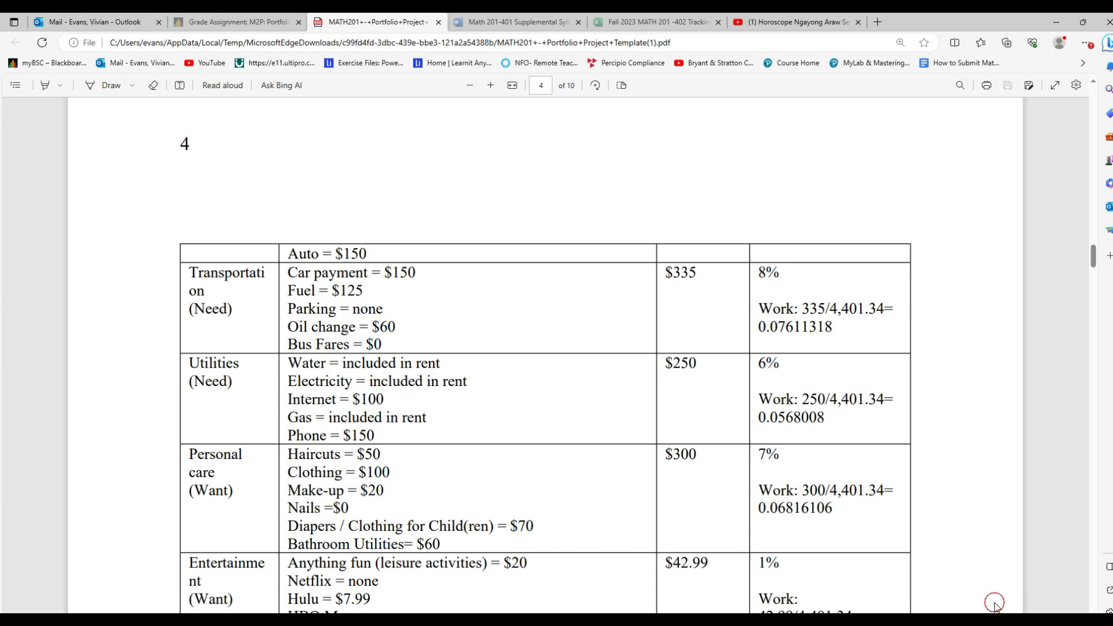
{"action": "mouse_move", "coordinate": [245, 306]}
{"action": "left_mouse_down"}
{"action": "mouse_move", "coordinate": [230, 298]}
{"action": "mouse_move", "coordinate": [182, 318]}
{"action": "mouse_move", "coordinate": [244, 306]}
{"action": "left_mouse_up"}
{"action": "mouse_move", "coordinate": [238, 376]}
{"action": "left_mouse_down"}
{"action": "mouse_move", "coordinate": [199, 378]}
{"action": "mouse_move", "coordinate": [185, 400]}
{"action": "mouse_move", "coordinate": [244, 389]}
{"action": "mouse_move", "coordinate": [236, 380]}
{"action": "left_mouse_up"}
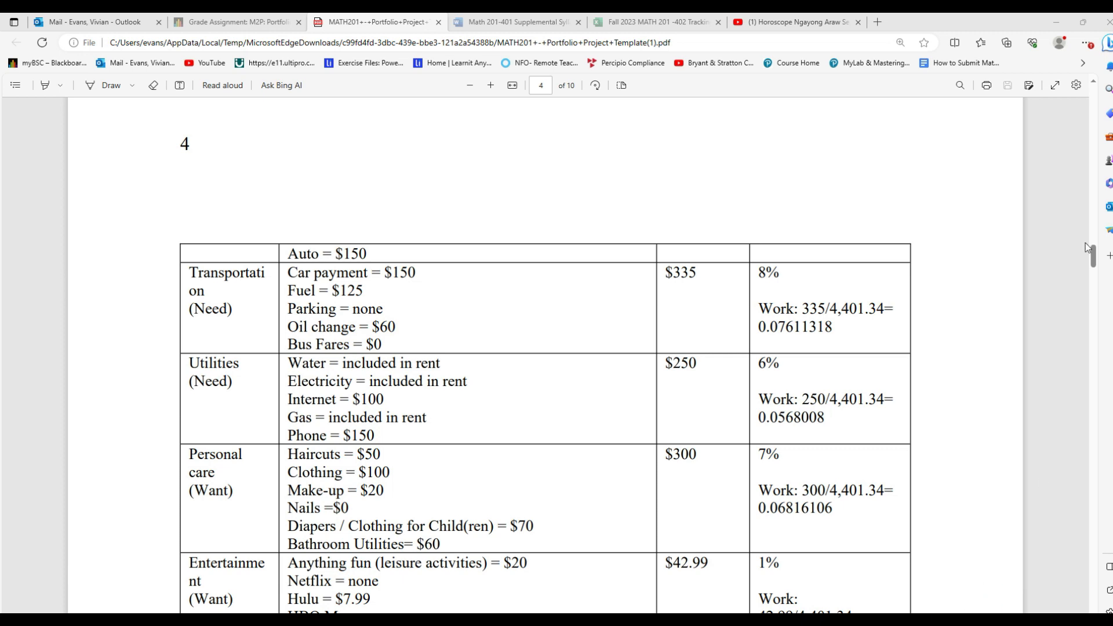
Step: Return to page 3 and circle the take-home-pay percentages for Housing, Food and Insurance, then clear the marks
{"action": "left_click_drag", "start_coordinate": [1093, 262], "coordinate": [1092, 246]}
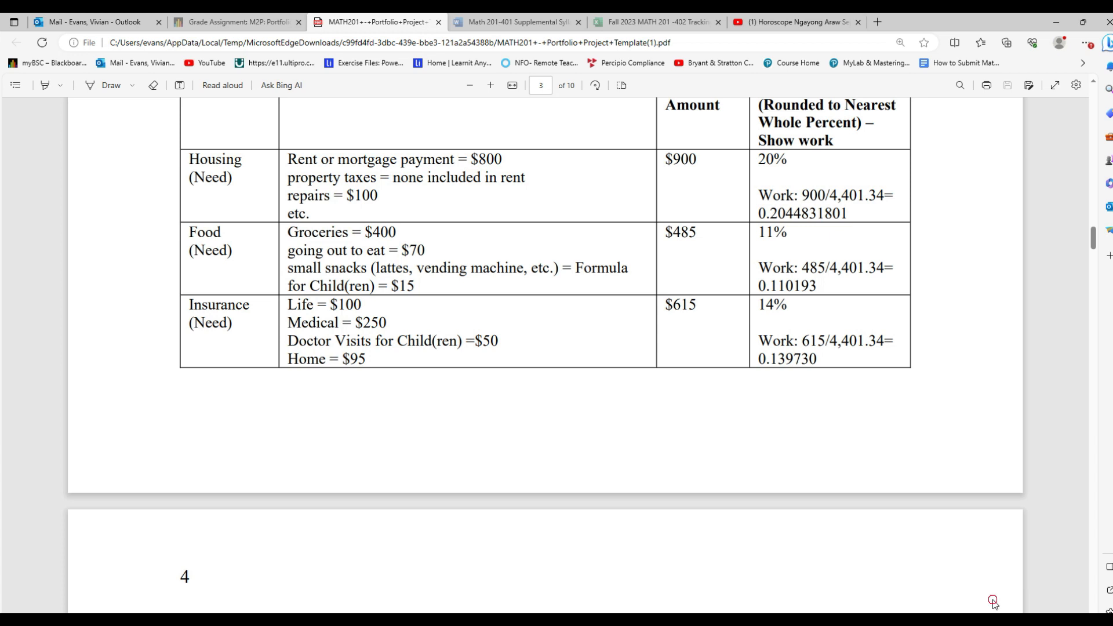
{"action": "mouse_move", "coordinate": [807, 157]}
{"action": "left_mouse_down"}
{"action": "mouse_move", "coordinate": [777, 151]}
{"action": "mouse_move", "coordinate": [757, 172]}
{"action": "mouse_move", "coordinate": [808, 174]}
{"action": "mouse_move", "coordinate": [805, 165]}
{"action": "left_mouse_up"}
{"action": "left_click", "coordinate": [798, 231]}
{"action": "mouse_move", "coordinate": [797, 232]}
{"action": "left_mouse_down"}
{"action": "mouse_move", "coordinate": [777, 223]}
{"action": "mouse_move", "coordinate": [753, 238]}
{"action": "mouse_move", "coordinate": [786, 245]}
{"action": "mouse_move", "coordinate": [797, 232]}
{"action": "left_mouse_up"}
{"action": "mouse_move", "coordinate": [793, 299]}
{"action": "left_mouse_down"}
{"action": "mouse_move", "coordinate": [776, 292]}
{"action": "mouse_move", "coordinate": [754, 312]}
{"action": "mouse_move", "coordinate": [788, 328]}
{"action": "mouse_move", "coordinate": [802, 307]}
{"action": "mouse_move", "coordinate": [788, 301]}
{"action": "left_mouse_up"}
{"action": "left_click", "coordinate": [951, 304]}
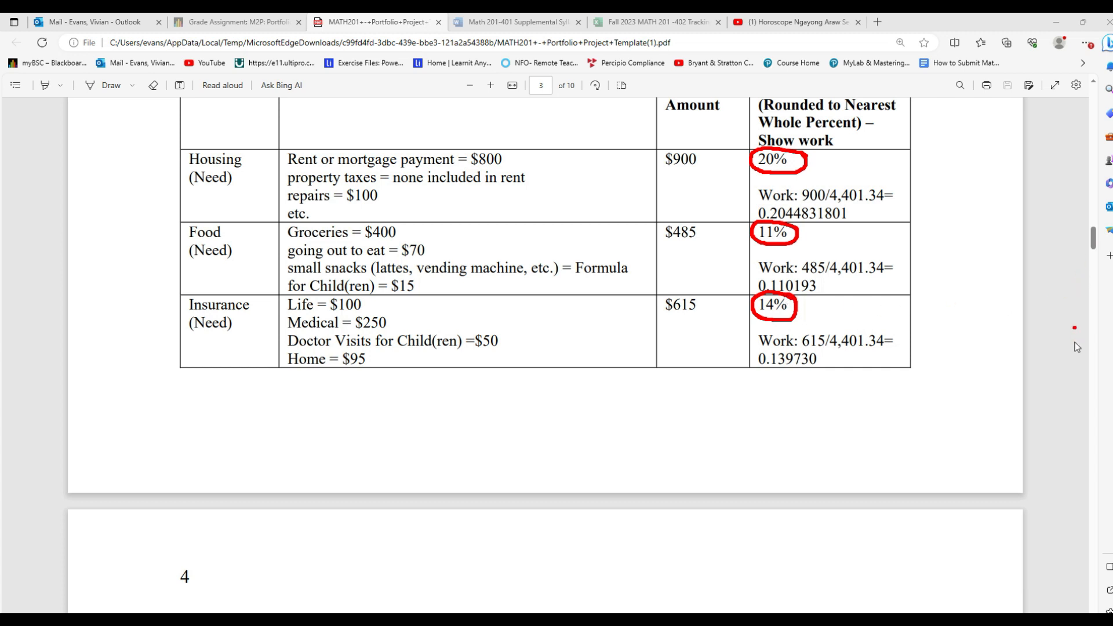
{"action": "left_click", "coordinate": [984, 604]}
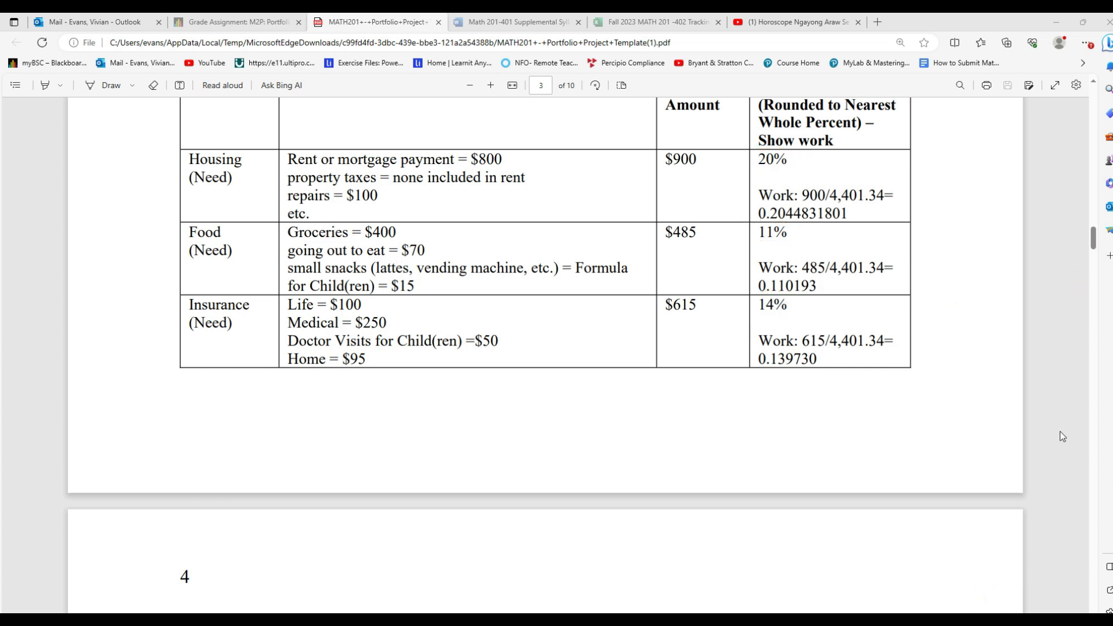
Step: Check the Transportation and Utilities percentages in Table 2, then switch to Word and enter 59 as the Needs percentage
{"action": "left_click_drag", "start_coordinate": [1093, 240], "coordinate": [1094, 260]}
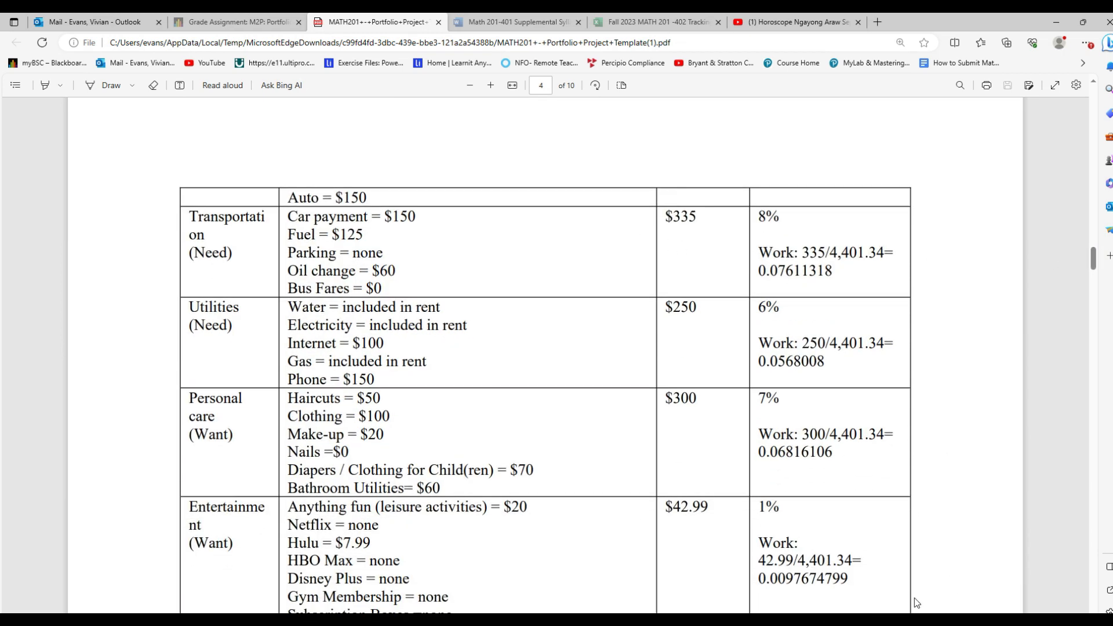
{"action": "mouse_move", "coordinate": [792, 212]}
{"action": "left_mouse_down"}
{"action": "mouse_move", "coordinate": [752, 216]}
{"action": "mouse_move", "coordinate": [777, 231]}
{"action": "mouse_move", "coordinate": [793, 215]}
{"action": "left_mouse_up"}
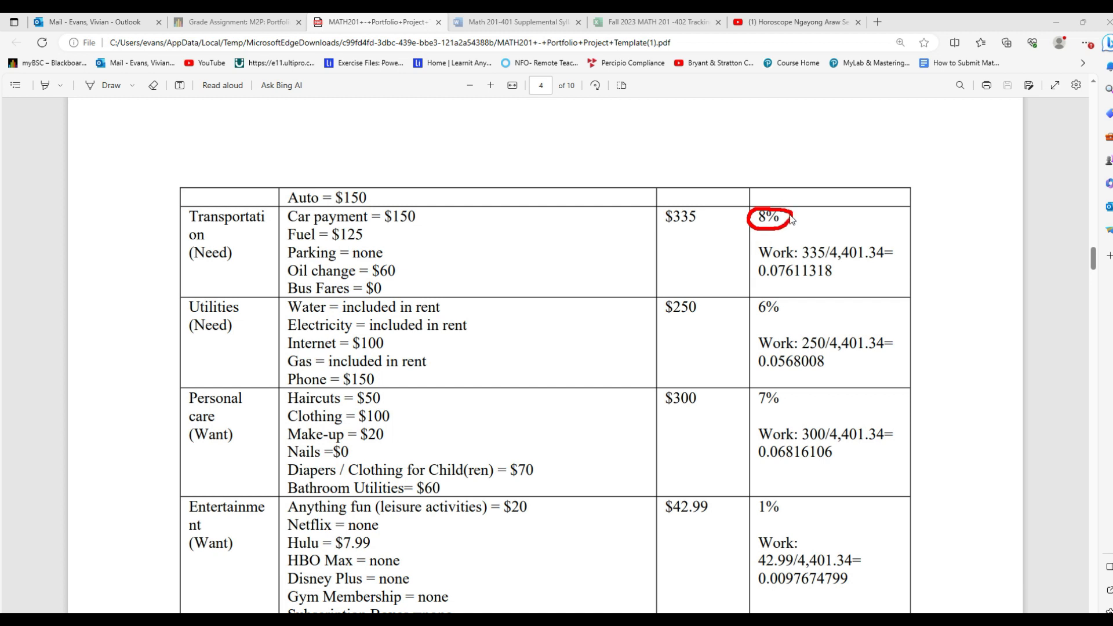
{"action": "mouse_move", "coordinate": [787, 300]}
{"action": "left_mouse_down"}
{"action": "mouse_move", "coordinate": [757, 297]}
{"action": "mouse_move", "coordinate": [754, 332]}
{"action": "mouse_move", "coordinate": [796, 313]}
{"action": "mouse_move", "coordinate": [786, 301]}
{"action": "left_mouse_up"}
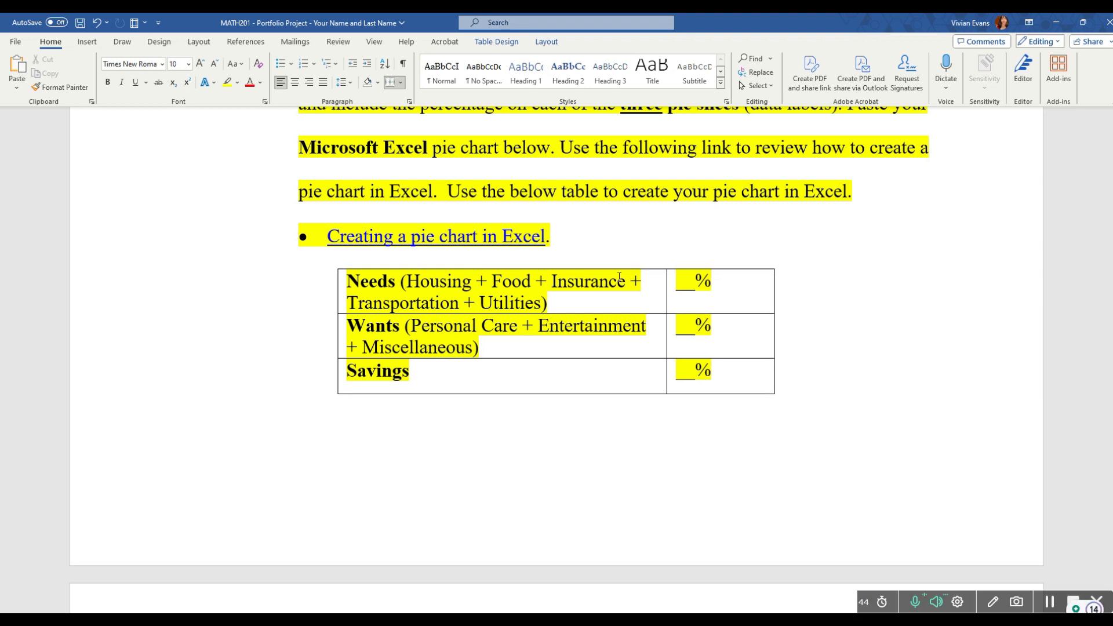
{"action": "left_click", "coordinate": [693, 281]}
{"action": "type", "text": "59"}
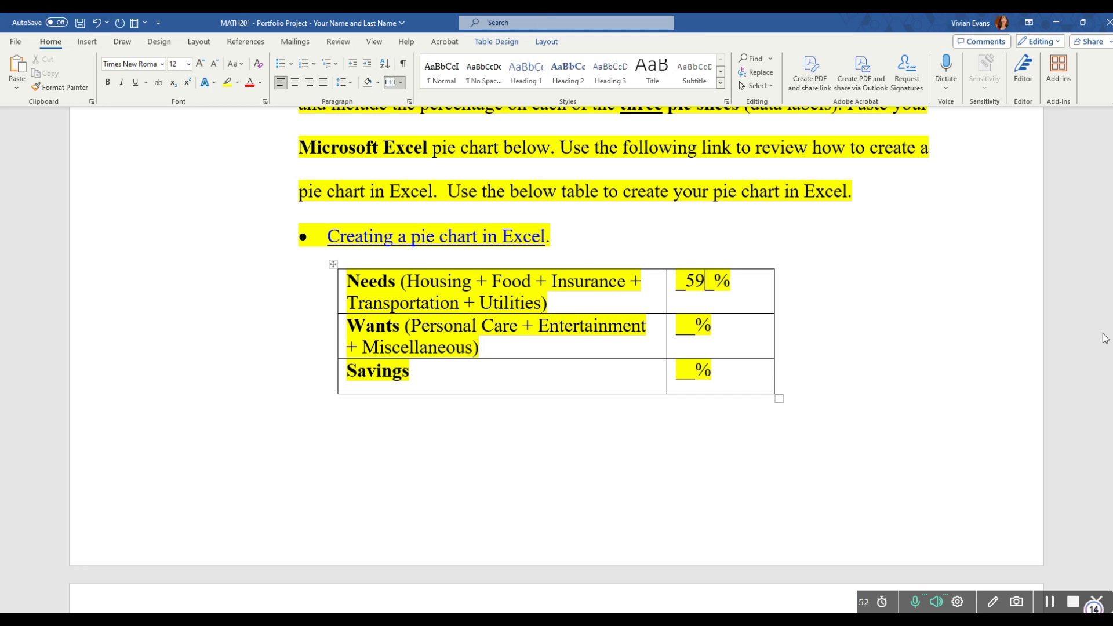
Step: Delete the highlighted instructions, the Excel link and the leftover bullet between the pie chart heading and the table
{"action": "left_click_drag", "start_coordinate": [570, 247], "coordinate": [284, 227]}
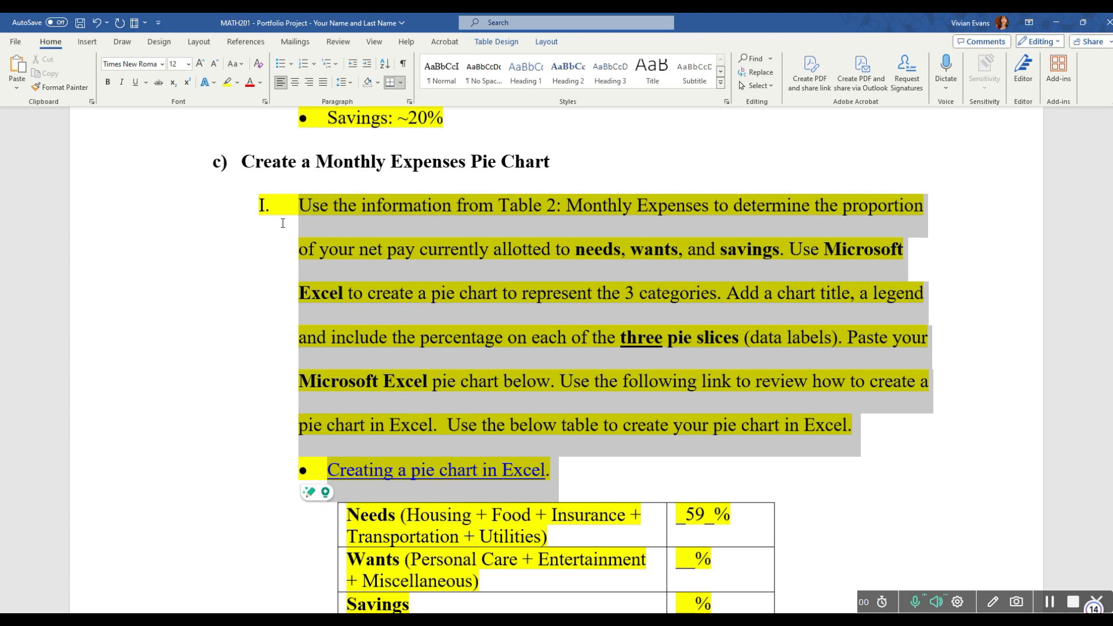
{"action": "key", "text": "BackSpace"}
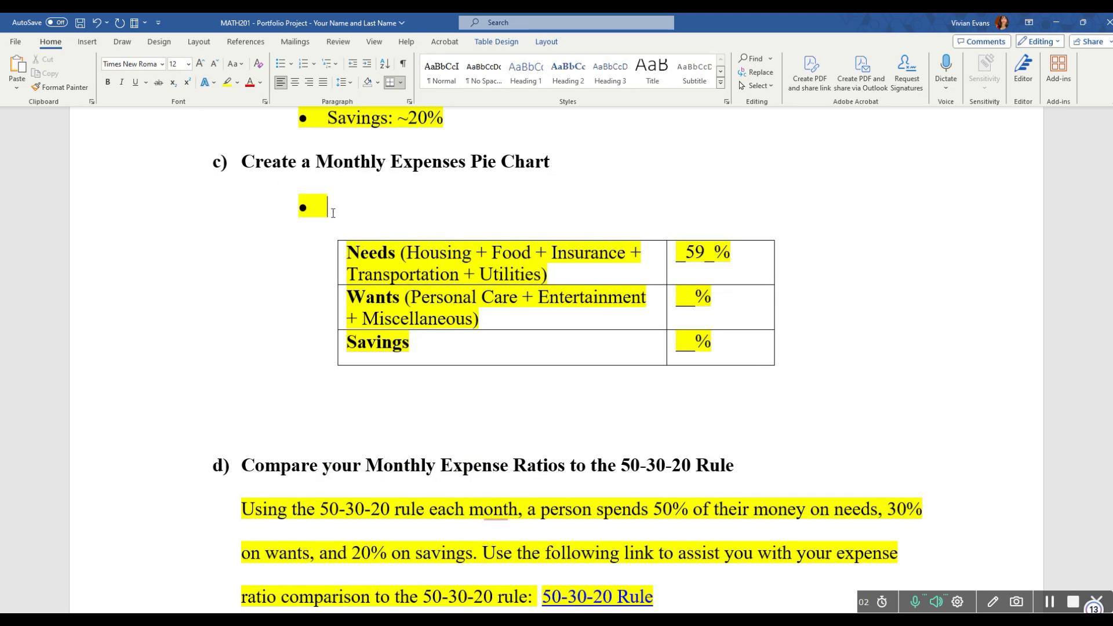
{"action": "key", "text": "BackSpace"}
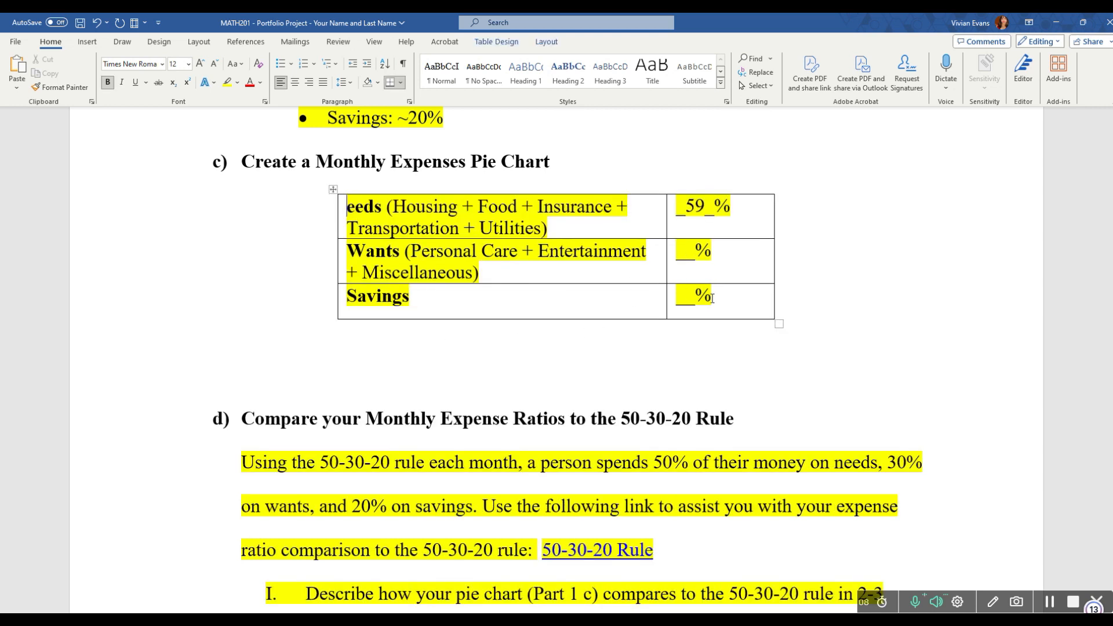
Step: Remove the yellow highlighting from all cells of the needs, wants and savings table
{"action": "left_click_drag", "start_coordinate": [730, 301], "coordinate": [374, 213]}
{"action": "right_click", "coordinate": [374, 213]}
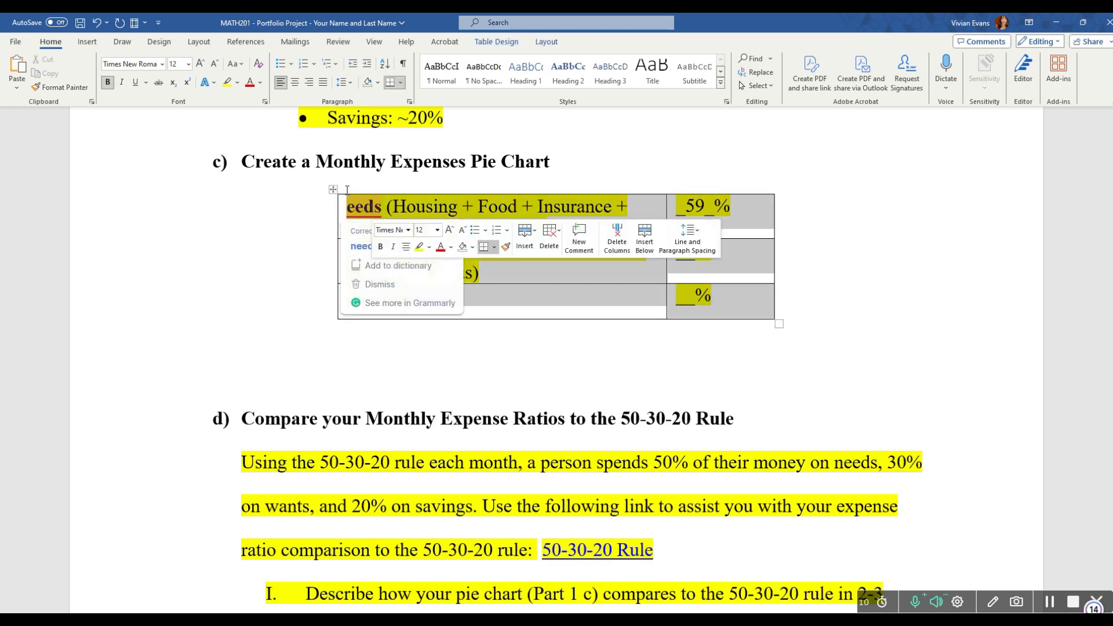
{"action": "left_click", "coordinate": [239, 84]}
{"action": "left_click", "coordinate": [237, 83]}
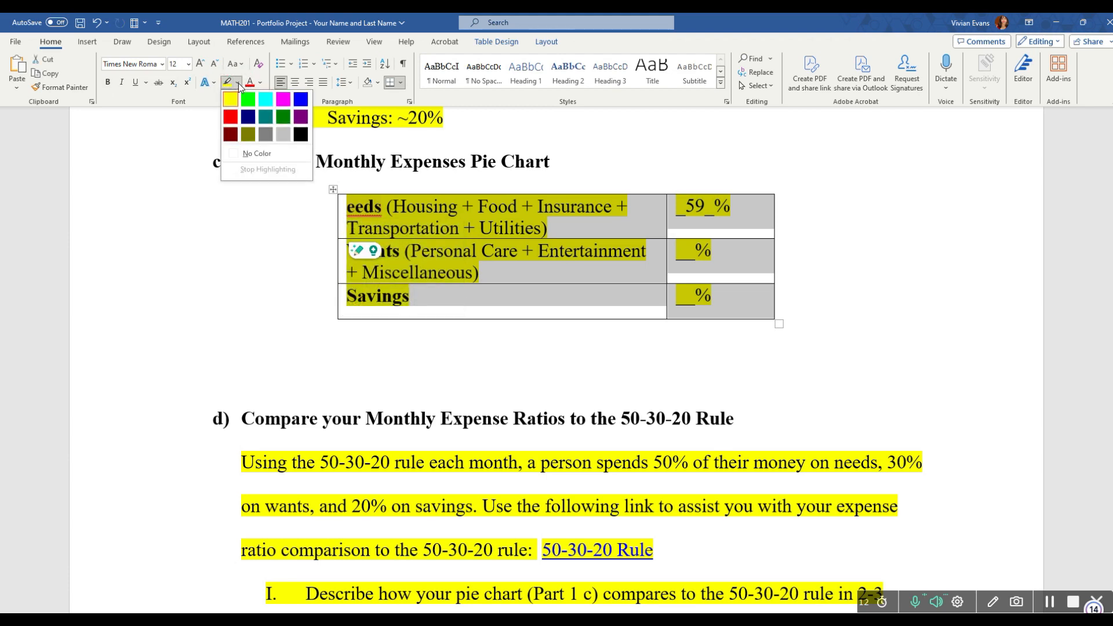
{"action": "left_click", "coordinate": [242, 153]}
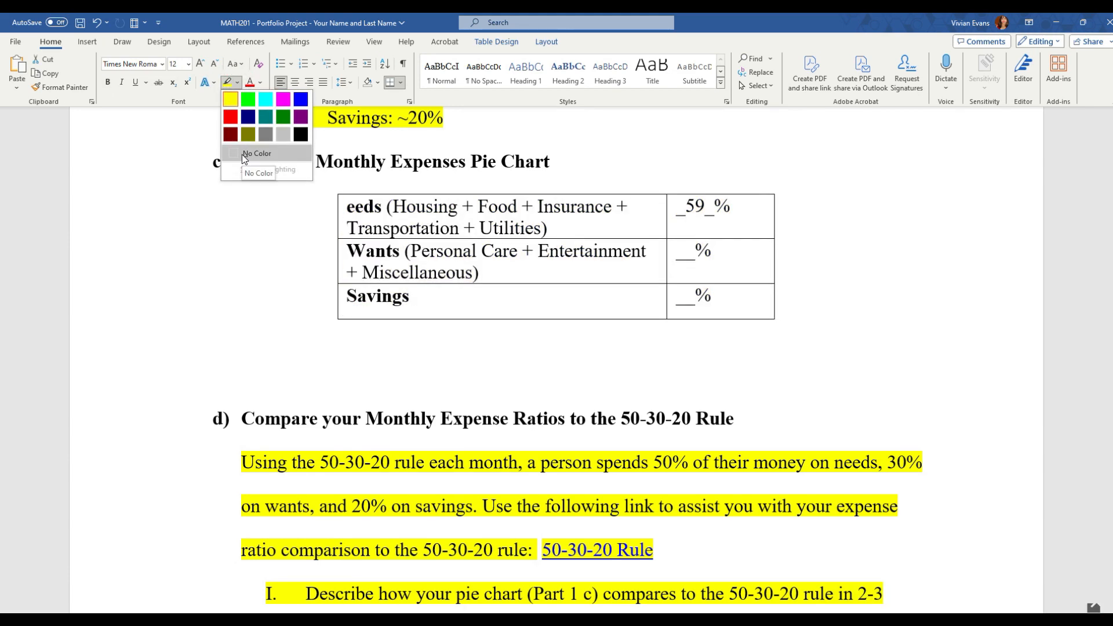
{"action": "left_click", "coordinate": [236, 155]}
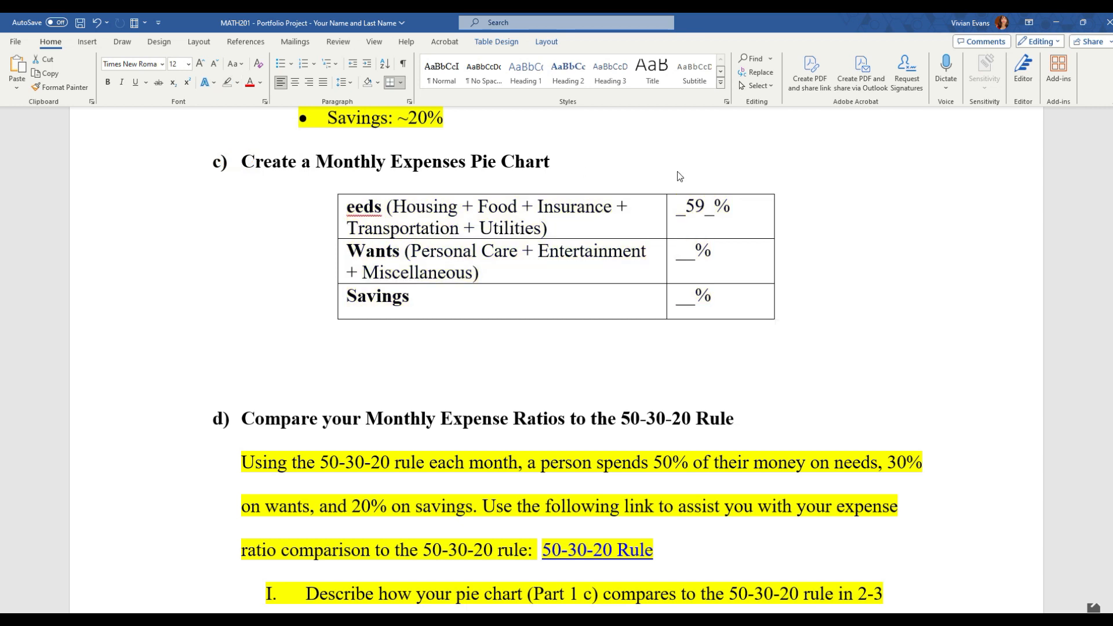
Step: Restore the missing N so the first row reads Needs, and delete the underscores around 59 in its percentage cell
{"action": "left_click", "coordinate": [350, 205]}
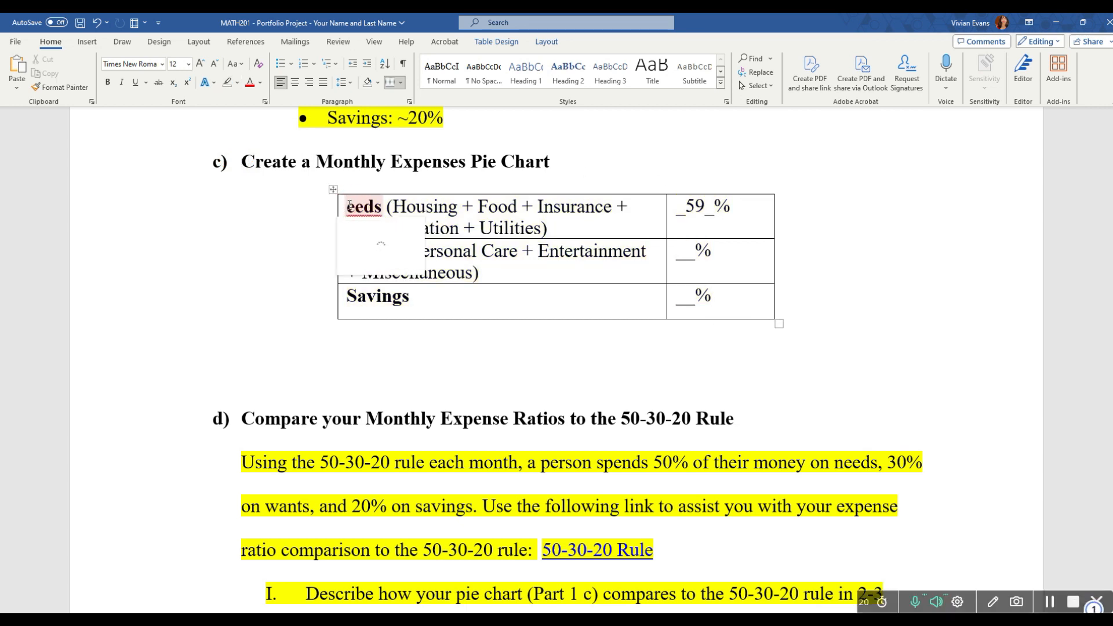
{"action": "type", "text": "N"}
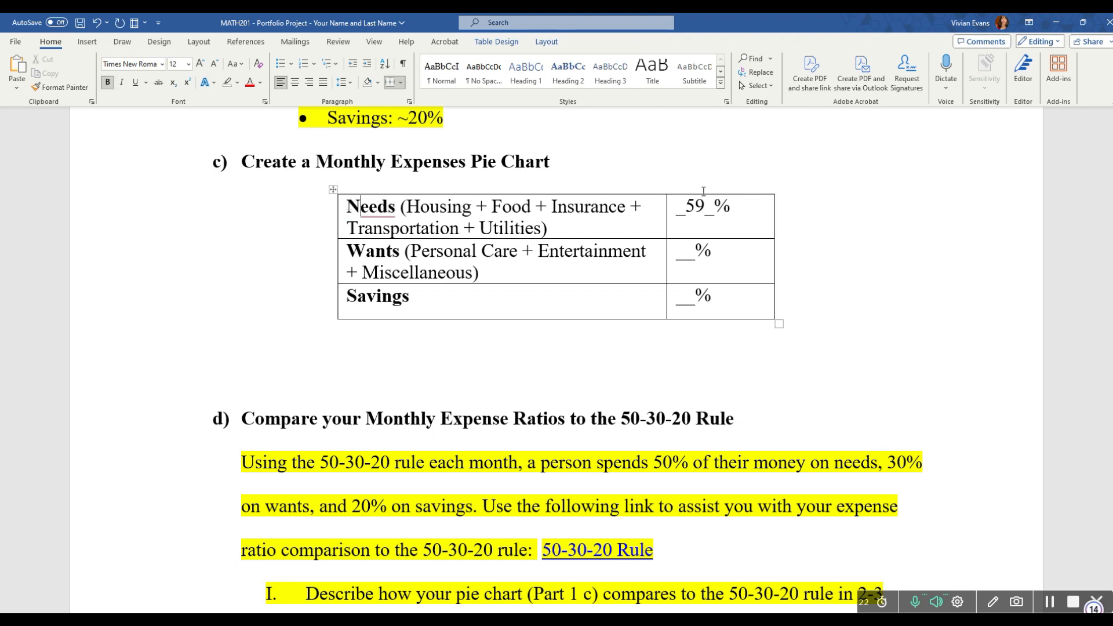
{"action": "double_click", "coordinate": [714, 210]}
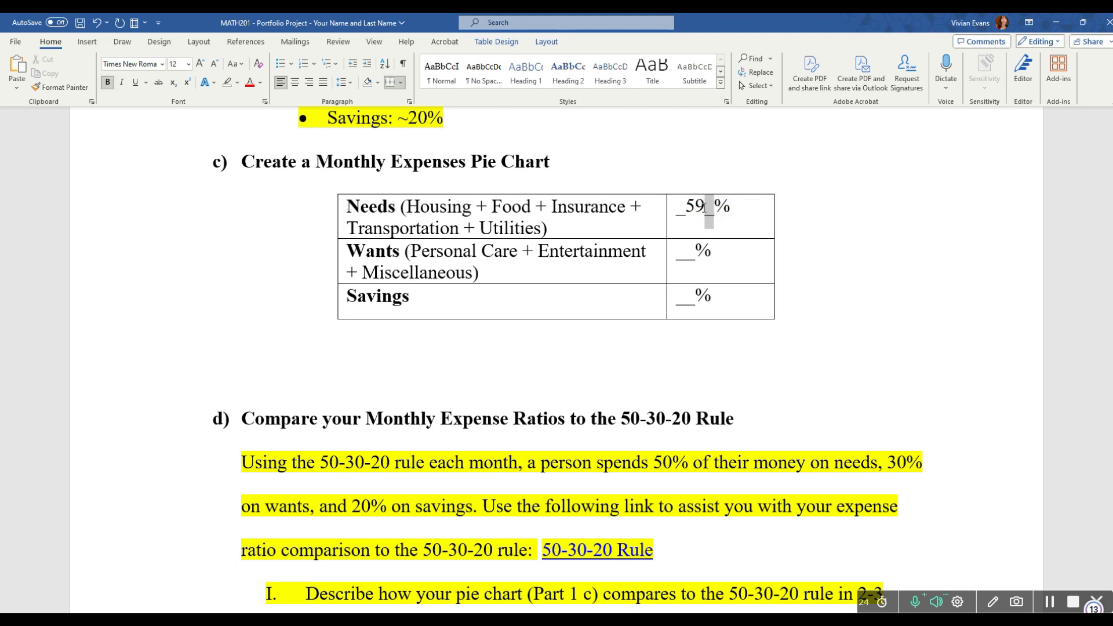
{"action": "left_click", "coordinate": [715, 208]}
{"action": "left_click", "coordinate": [714, 206]}
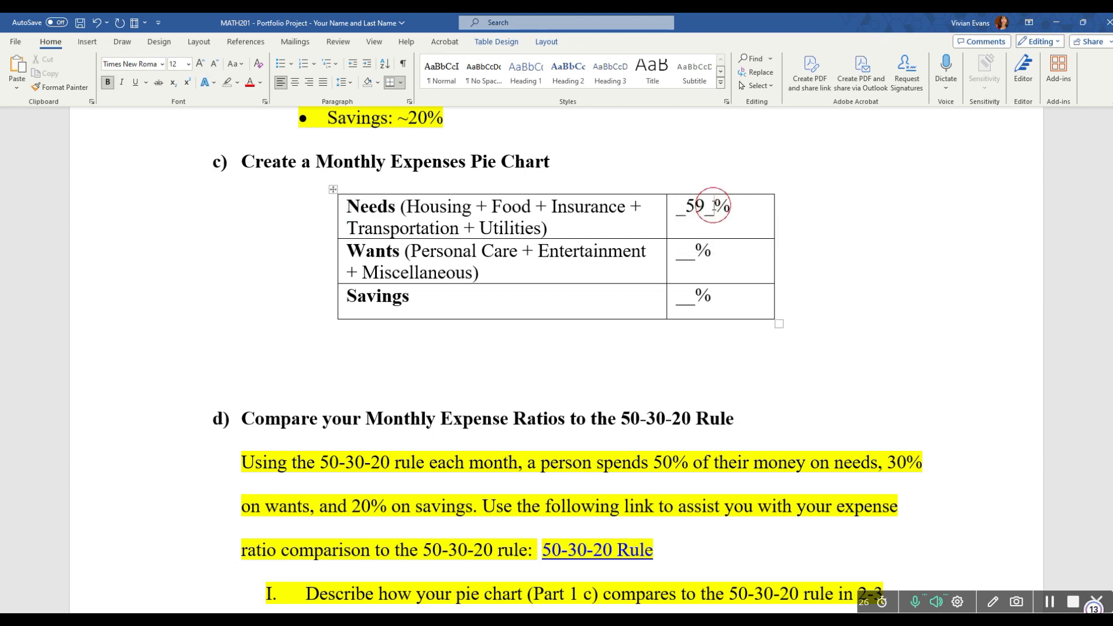
{"action": "key", "text": "BackSpace"}
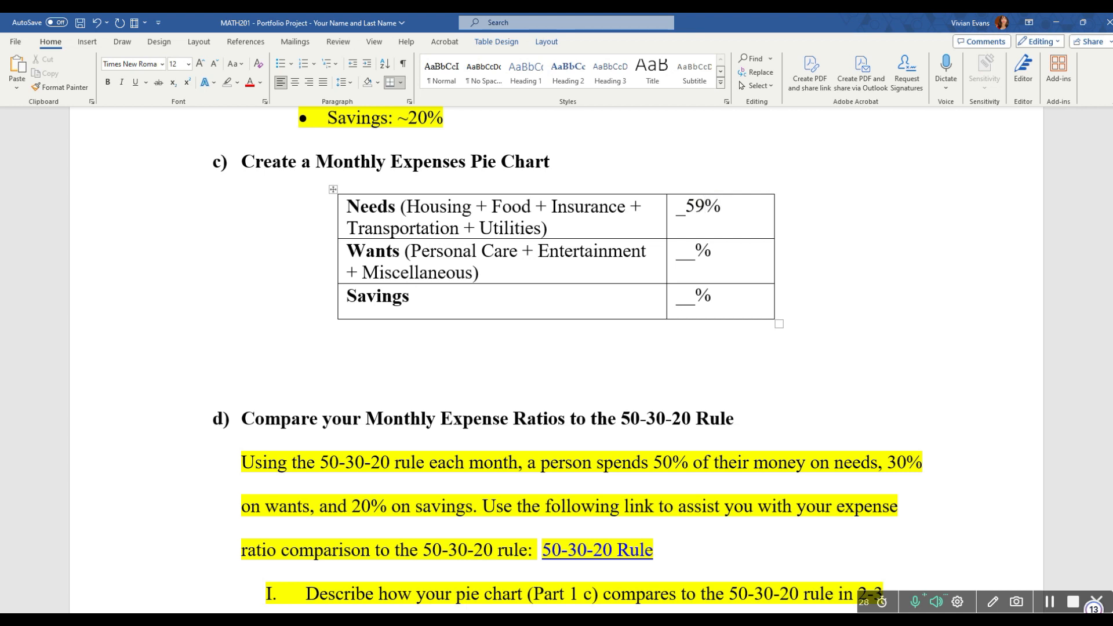
{"action": "key", "text": "BackSpace"}
Step: Switch to the PDF template in the browser and check the Personal care, Entertainment and Miscellaneous percentages in the expense table
{"action": "key", "text": "alt+Tab"}
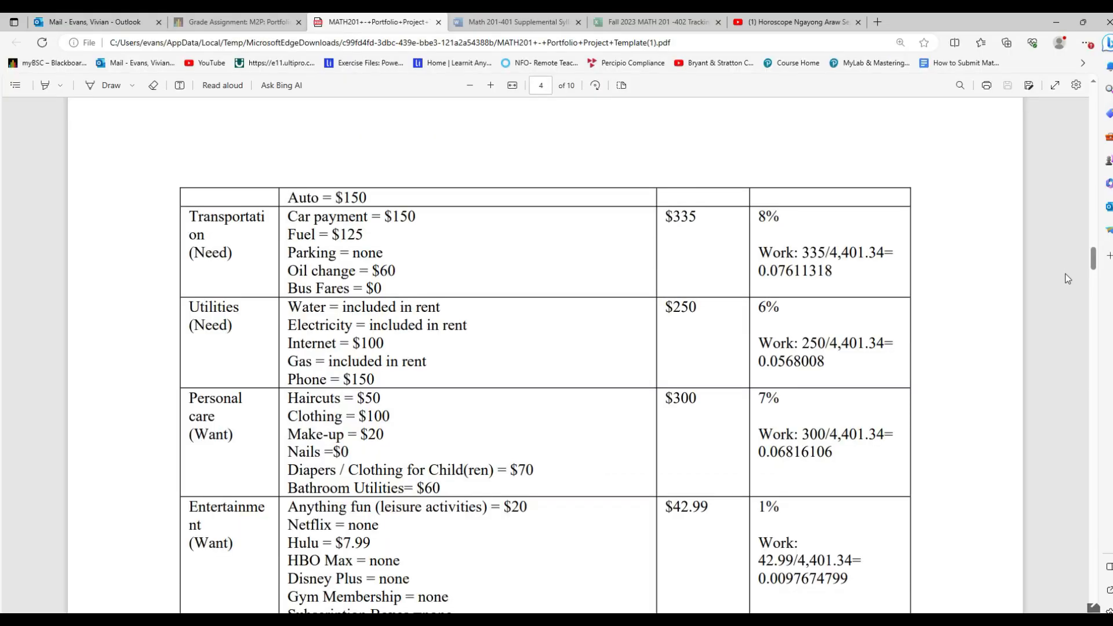
{"action": "scroll", "coordinate": [1095, 268], "scroll_direction": "down", "scroll_amount": 3}
{"action": "left_click_drag", "start_coordinate": [1095, 268], "coordinate": [1097, 274]}
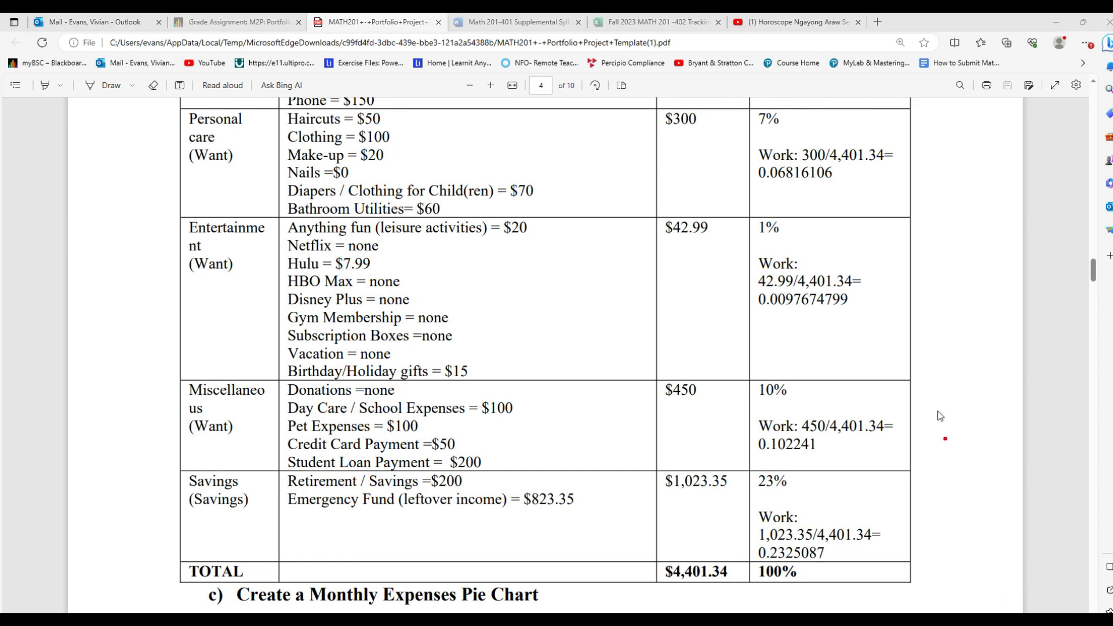
{"action": "mouse_move", "coordinate": [792, 108]}
{"action": "left_mouse_down"}
{"action": "mouse_move", "coordinate": [748, 123]}
{"action": "mouse_move", "coordinate": [793, 124]}
{"action": "mouse_move", "coordinate": [784, 103]}
{"action": "left_mouse_up"}
{"action": "mouse_move", "coordinate": [102, 154]}
{"action": "left_mouse_down"}
{"action": "mouse_move", "coordinate": [186, 155]}
{"action": "mouse_move", "coordinate": [173, 165]}
{"action": "left_mouse_up"}
{"action": "mouse_move", "coordinate": [109, 268]}
{"action": "left_mouse_down"}
{"action": "mouse_move", "coordinate": [189, 266]}
{"action": "mouse_move", "coordinate": [168, 278]}
{"action": "left_mouse_up"}
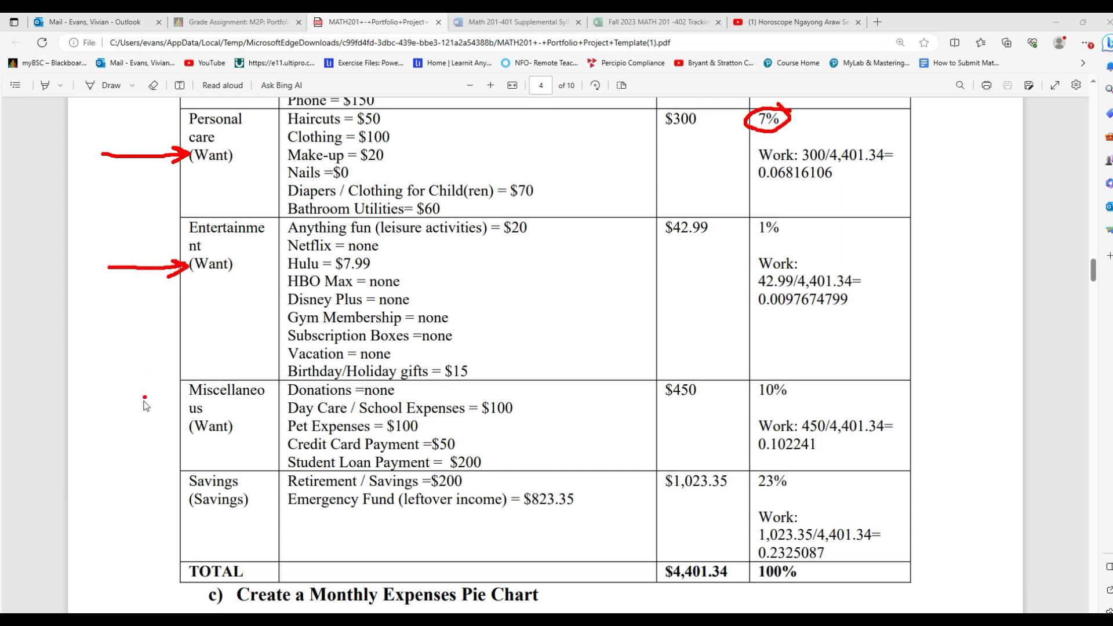
{"action": "mouse_move", "coordinate": [106, 426]}
{"action": "left_mouse_down"}
{"action": "mouse_move", "coordinate": [178, 425]}
{"action": "mouse_move", "coordinate": [168, 435]}
{"action": "left_mouse_up"}
{"action": "mouse_move", "coordinate": [781, 221]}
{"action": "left_mouse_down"}
{"action": "mouse_move", "coordinate": [753, 243]}
{"action": "mouse_move", "coordinate": [789, 231]}
{"action": "mouse_move", "coordinate": [781, 225]}
{"action": "left_mouse_up"}
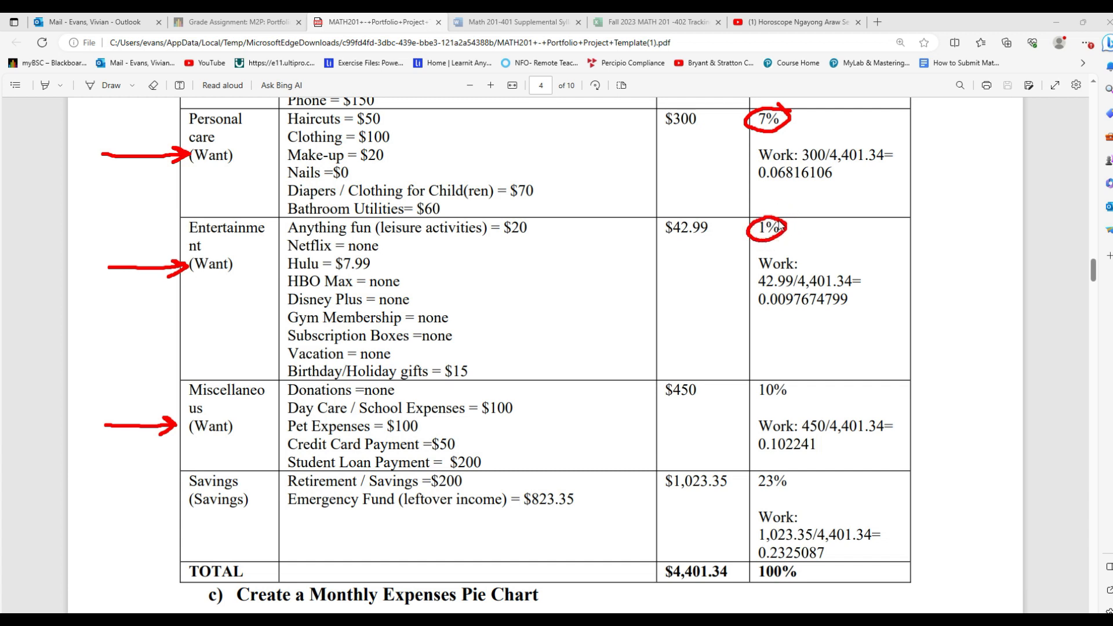
{"action": "mouse_move", "coordinate": [799, 383]}
{"action": "left_mouse_down"}
{"action": "mouse_move", "coordinate": [759, 382]}
{"action": "mouse_move", "coordinate": [760, 405]}
{"action": "mouse_move", "coordinate": [796, 387]}
{"action": "left_mouse_up"}
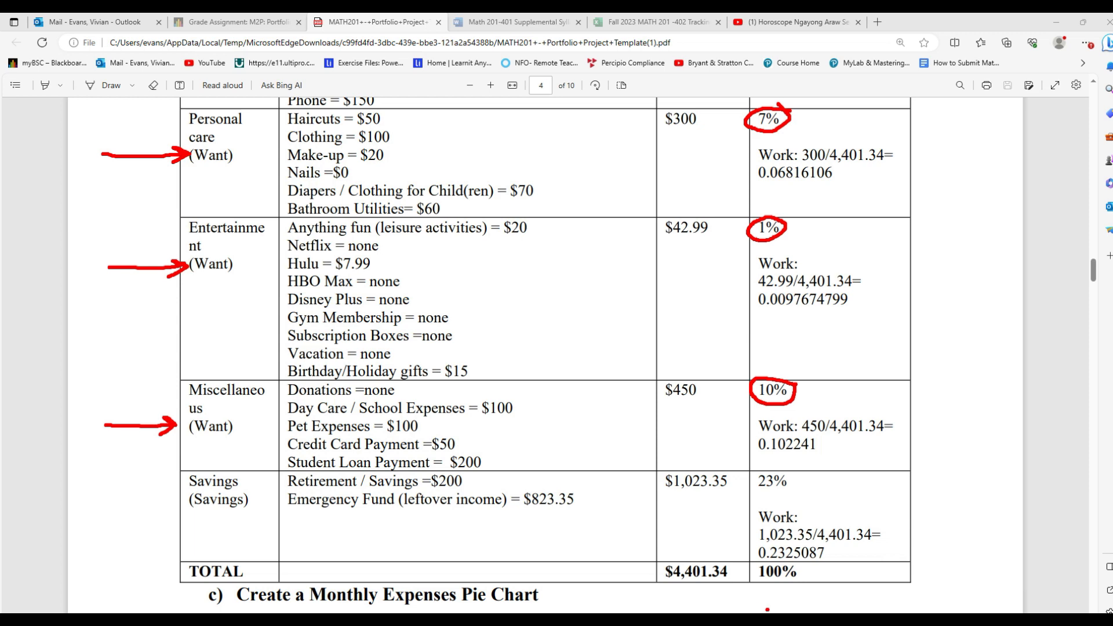
{"action": "left_click", "coordinate": [1076, 612]}
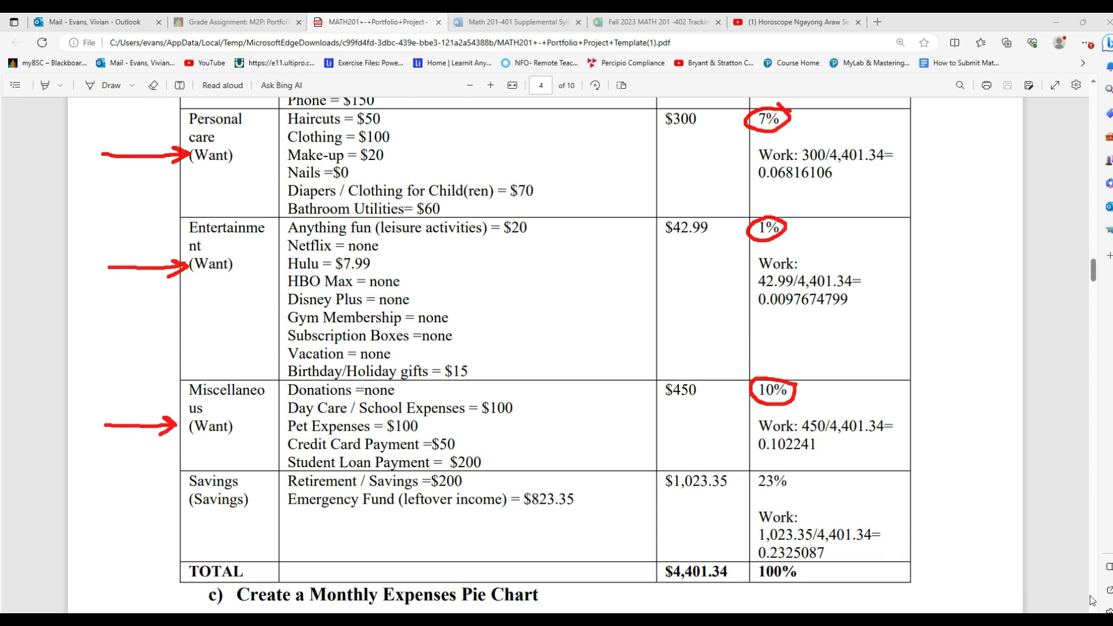
Step: Switch back to Word and replace the blank in the Wants row with 18 as its percentage
{"action": "left_click", "coordinate": [567, 613]}
{"action": "double_click", "coordinate": [686, 255]}
{"action": "type", "text": "18"}
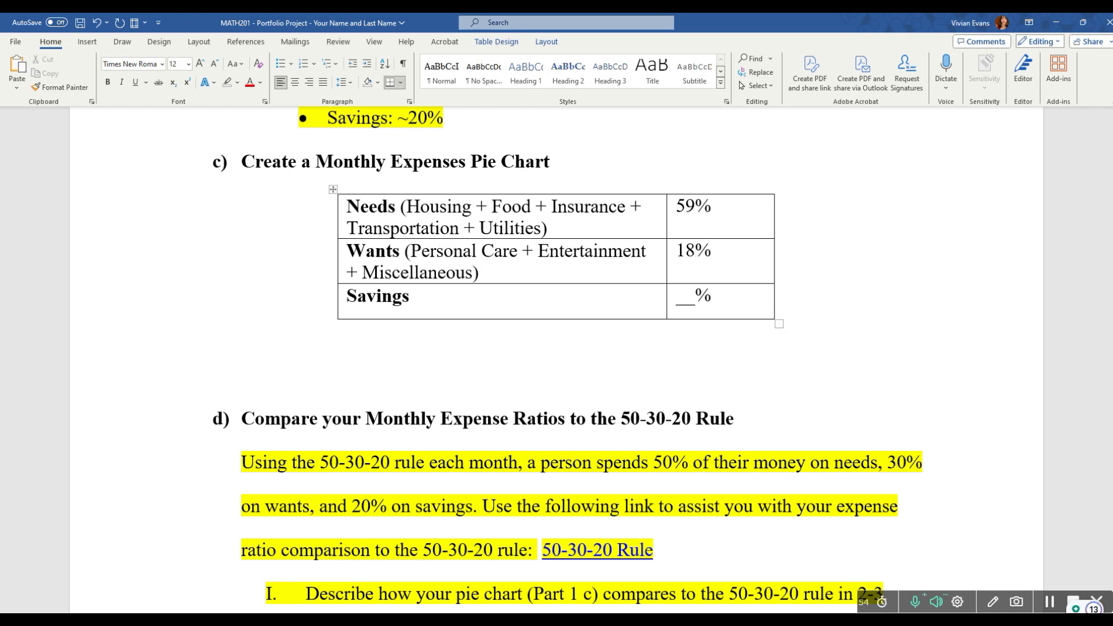
Step: Switch to the PDF template in the browser and check the percentage of the Savings row
{"action": "left_click", "coordinate": [631, 612]}
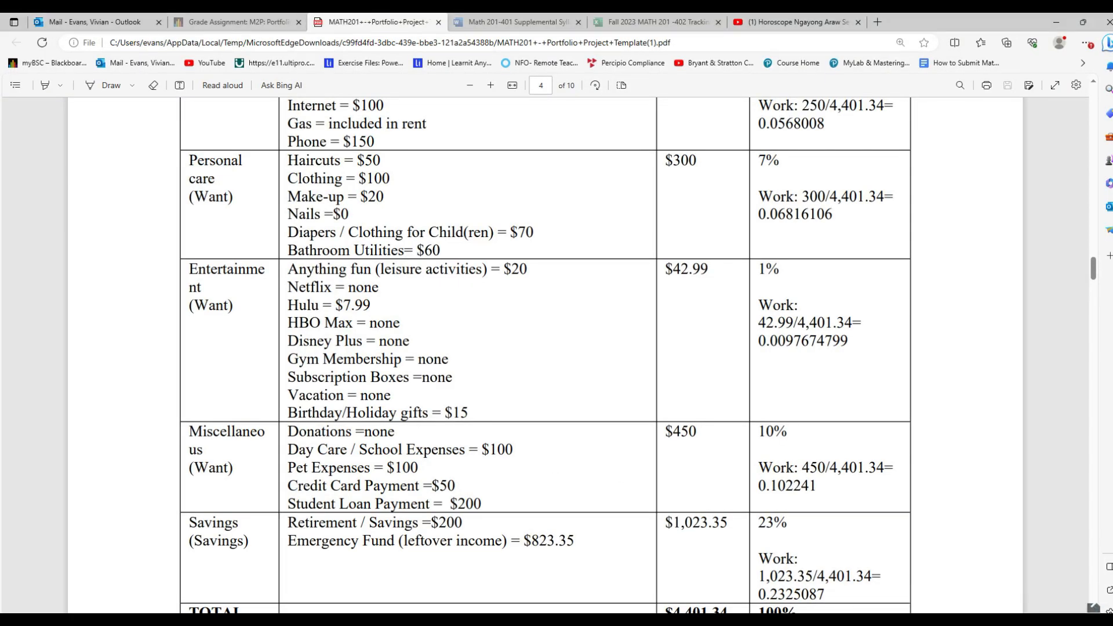
{"action": "left_click", "coordinate": [998, 598]}
{"action": "mouse_move", "coordinate": [146, 540]}
{"action": "left_mouse_down"}
{"action": "mouse_move", "coordinate": [184, 539]}
{"action": "mouse_move", "coordinate": [170, 550]}
{"action": "left_mouse_up"}
{"action": "left_click", "coordinate": [804, 524]}
{"action": "mouse_move", "coordinate": [804, 525]}
{"action": "left_mouse_down"}
{"action": "mouse_move", "coordinate": [766, 510]}
{"action": "mouse_move", "coordinate": [757, 544]}
{"action": "mouse_move", "coordinate": [805, 532]}
{"action": "left_mouse_up"}
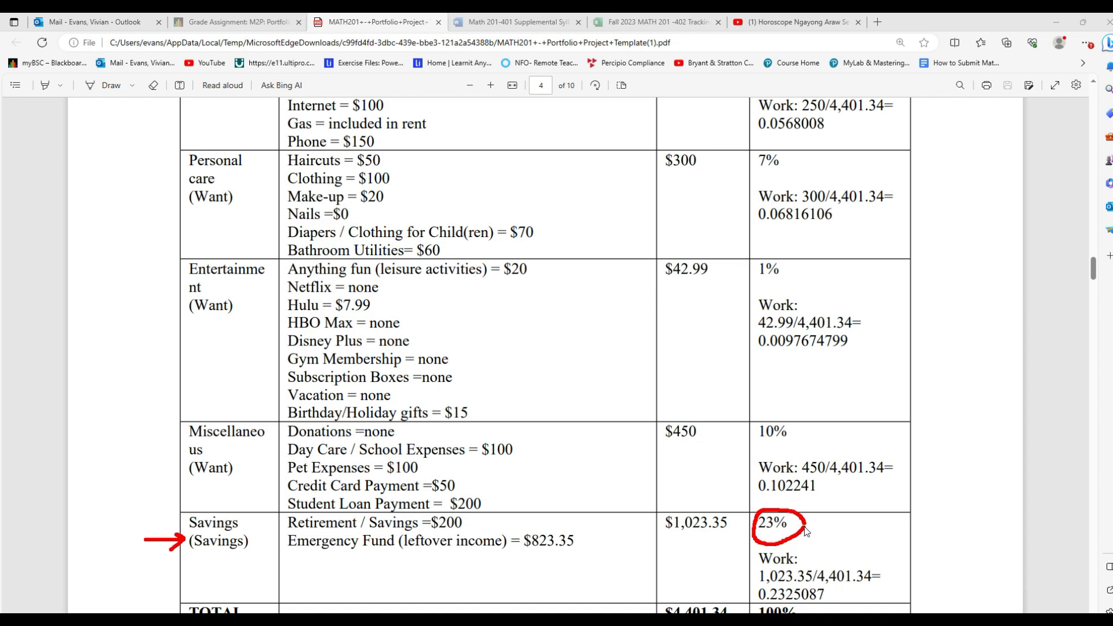
{"action": "left_click", "coordinate": [1032, 568]}
Step: Return to Word, remove the underscores in the Savings percentage cell and enter 23 before the percent sign
{"action": "left_click", "coordinate": [531, 621]}
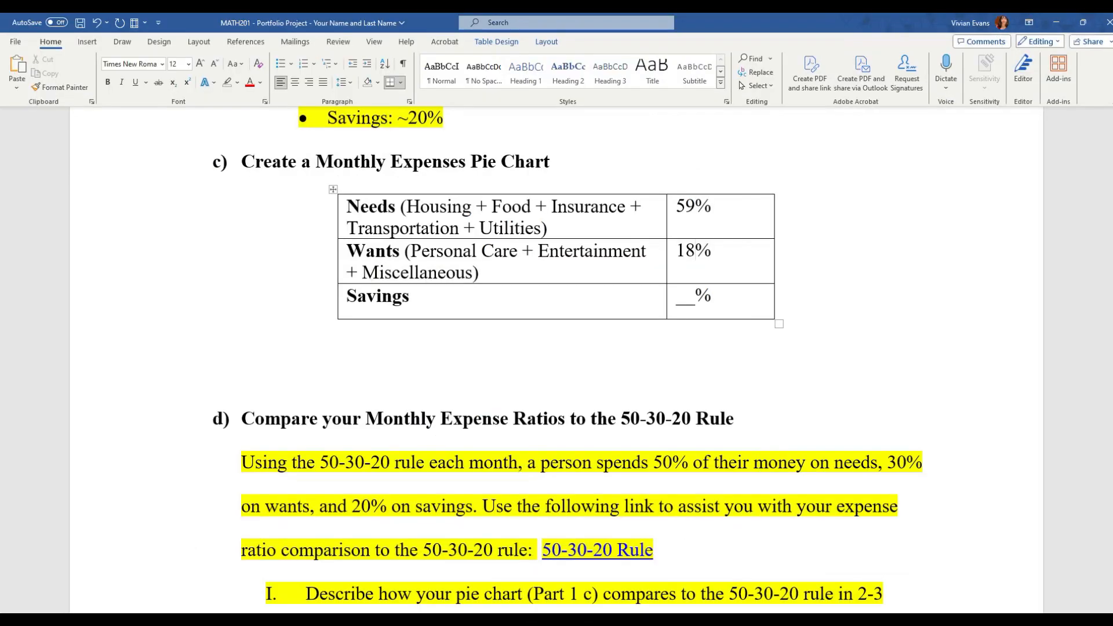
{"action": "left_click", "coordinate": [696, 295]}
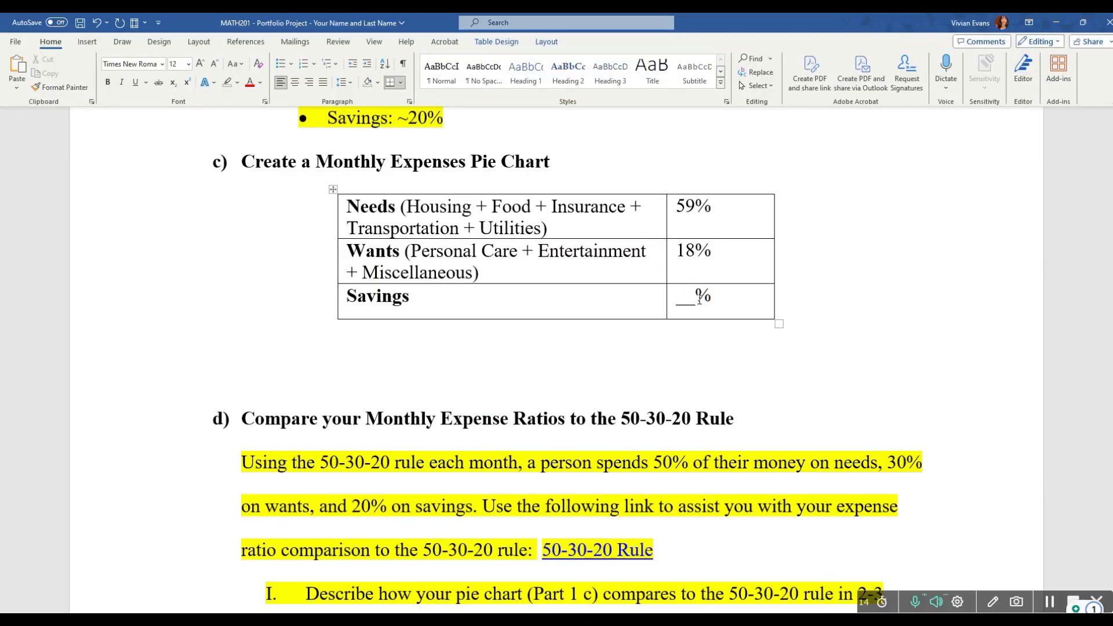
{"action": "key", "text": "BackSpace"}
{"action": "key", "text": "BackSpace"}
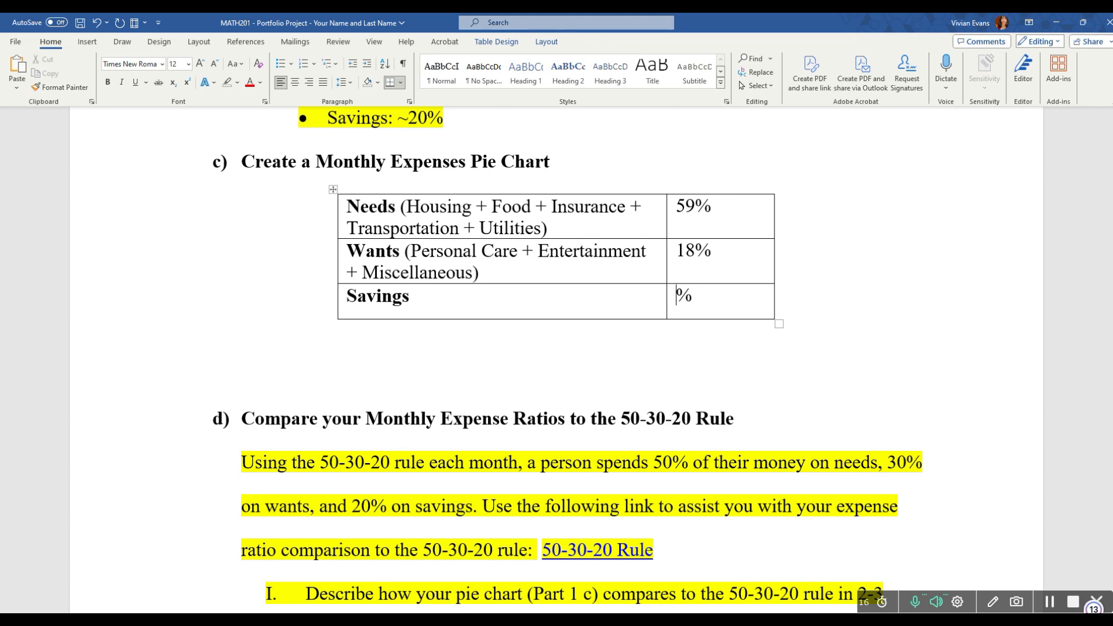
{"action": "type", "text": "23"}
Step: Copy the whole needs, wants and savings table from the Word document
{"action": "left_click_drag", "start_coordinate": [723, 295], "coordinate": [365, 207]}
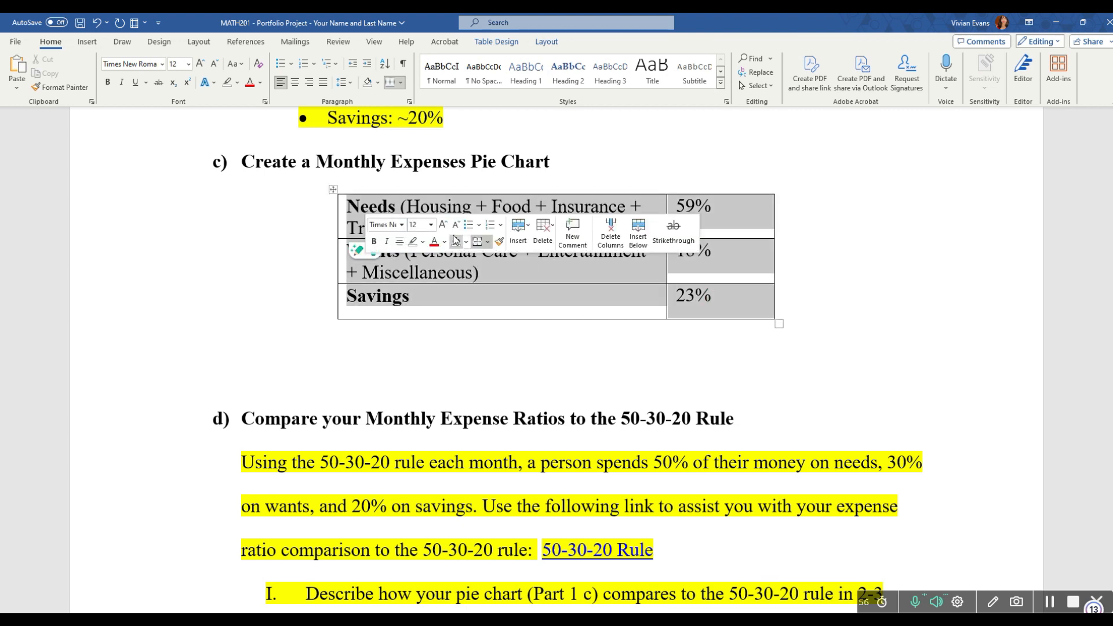
{"action": "right_click", "coordinate": [335, 191]}
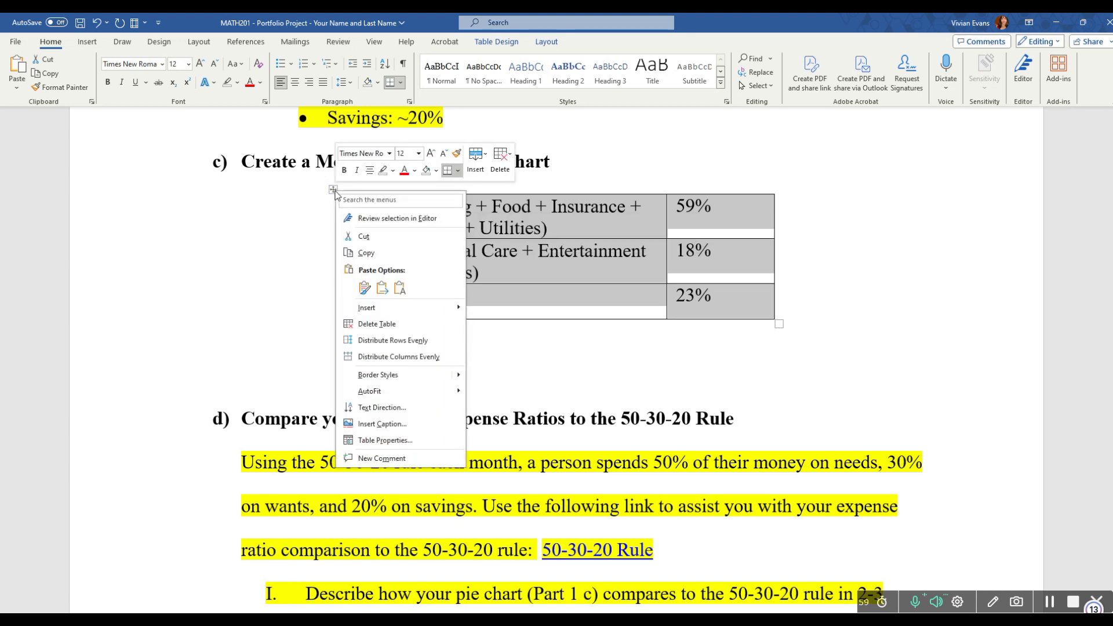
{"action": "left_click", "coordinate": [367, 254]}
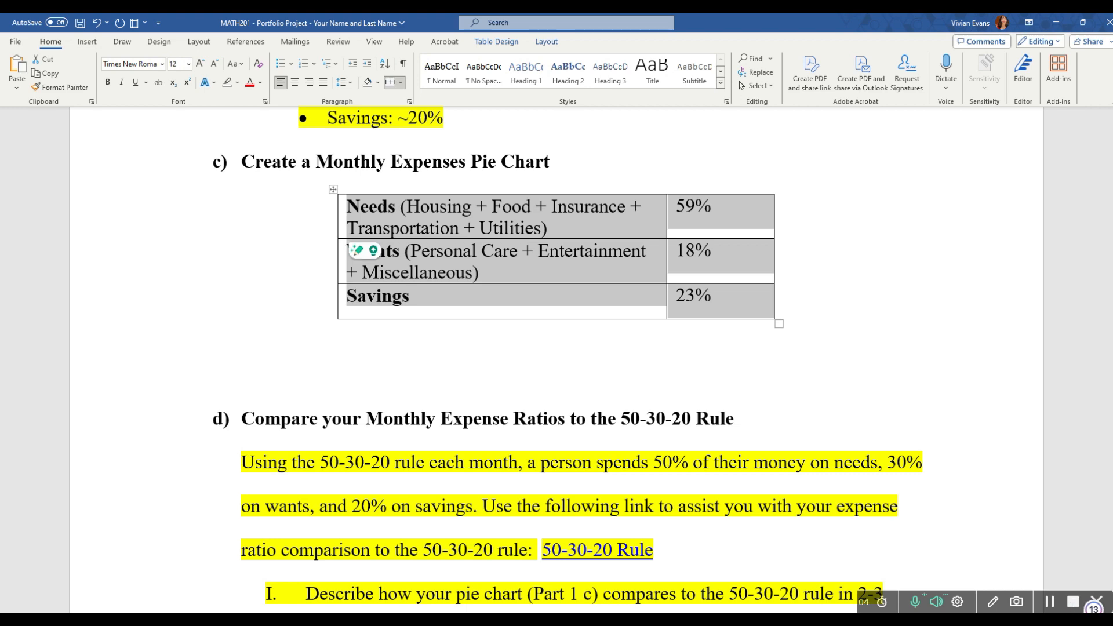
Step: Switch to the blank Excel workbook and paste the copied table into cells A1:B3, keeping its source formatting
{"action": "left_click", "coordinate": [857, 619]}
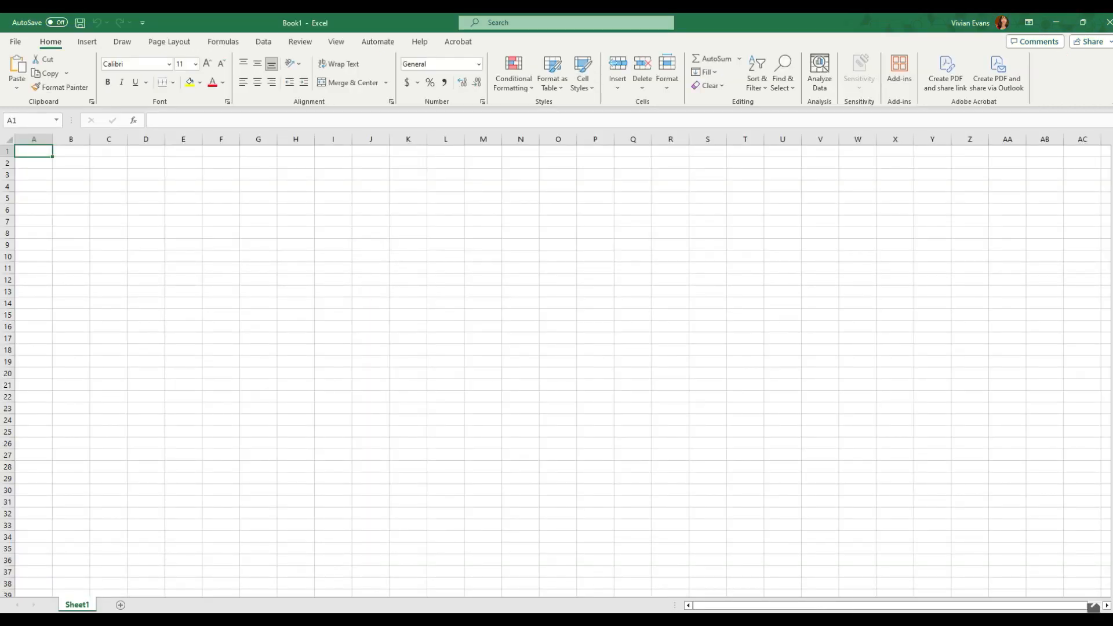
{"action": "left_click_drag", "start_coordinate": [31, 152], "coordinate": [151, 152]}
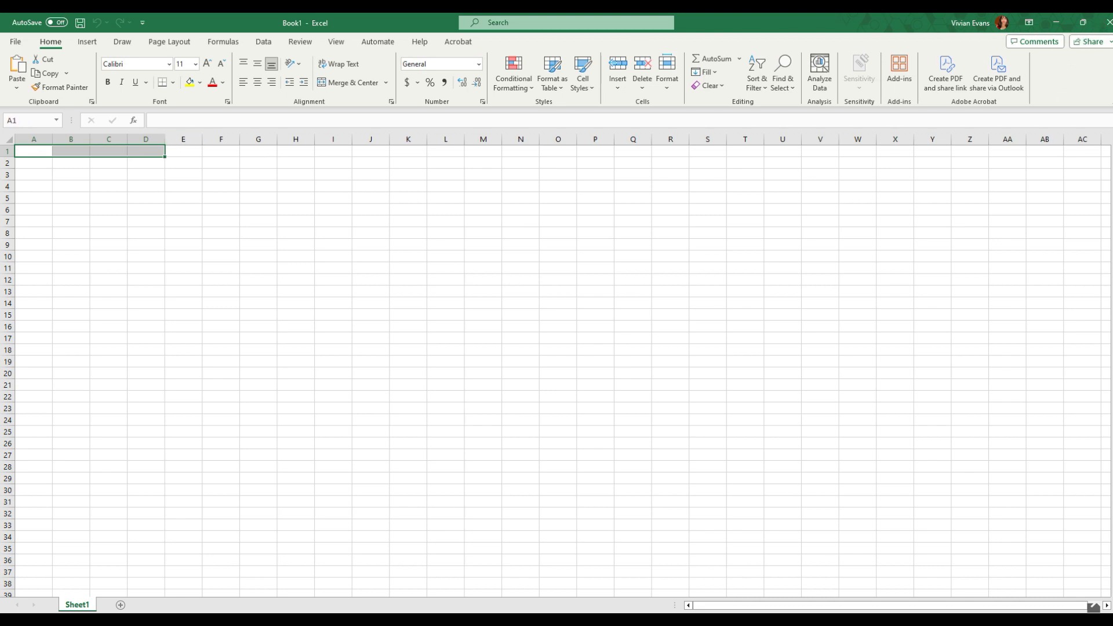
{"action": "key", "text": "alt+Tab"}
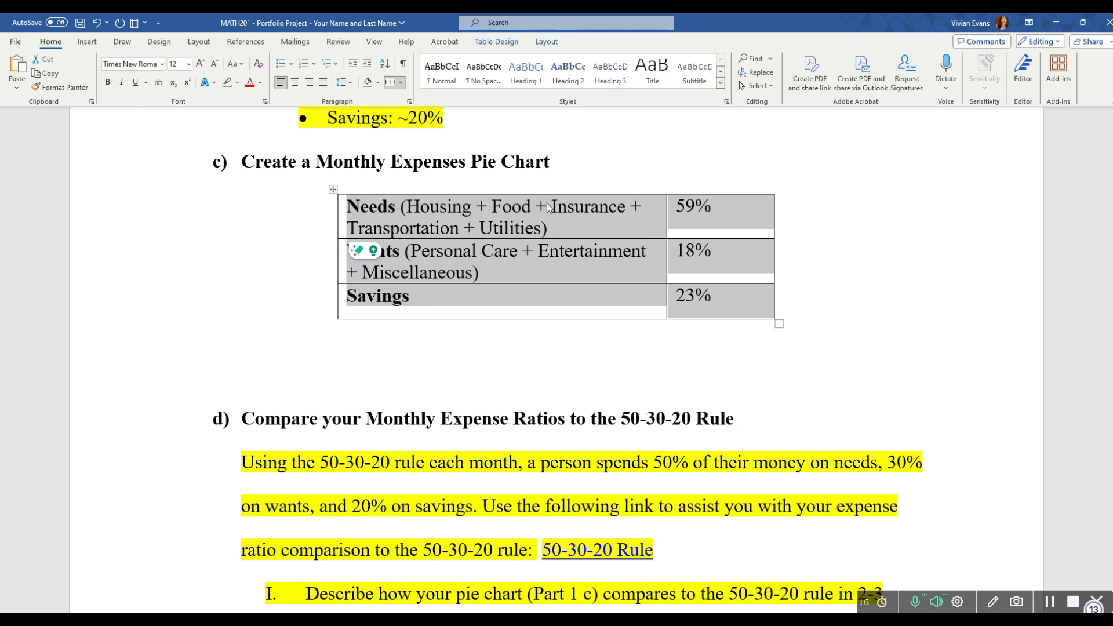
{"action": "left_click", "coordinate": [826, 301]}
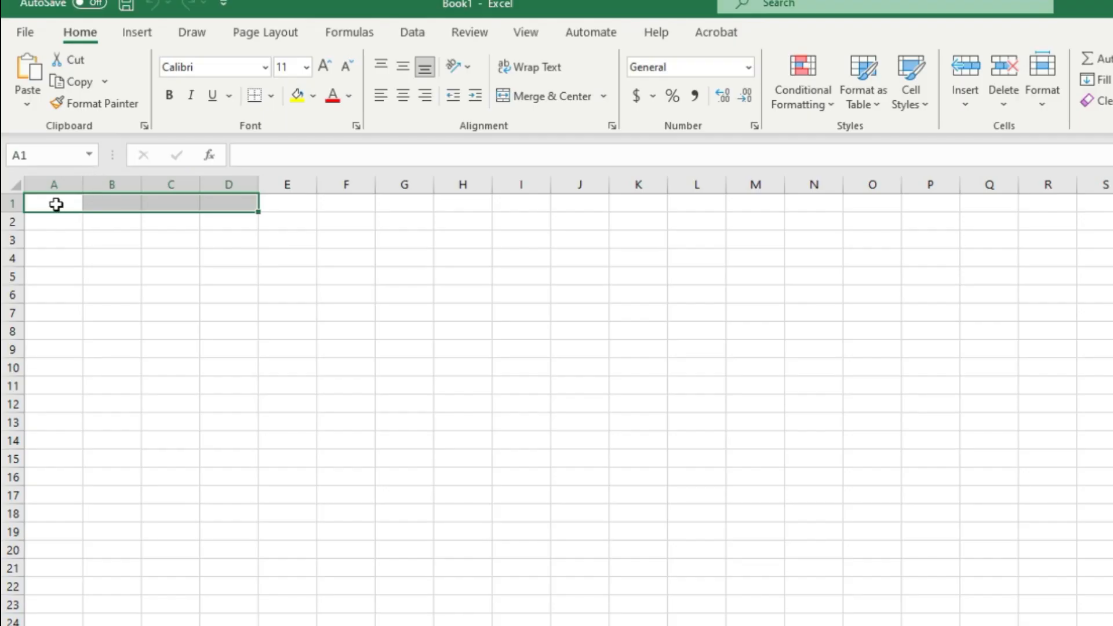
{"action": "left_click_drag", "start_coordinate": [56, 204], "coordinate": [111, 242]}
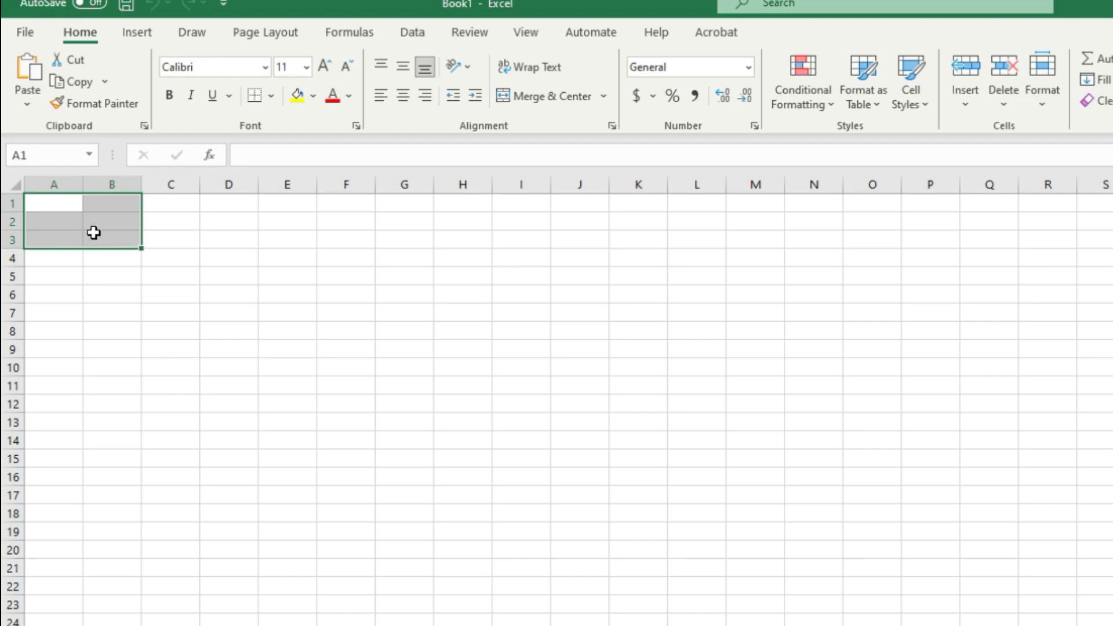
{"action": "right_click", "coordinate": [85, 218]}
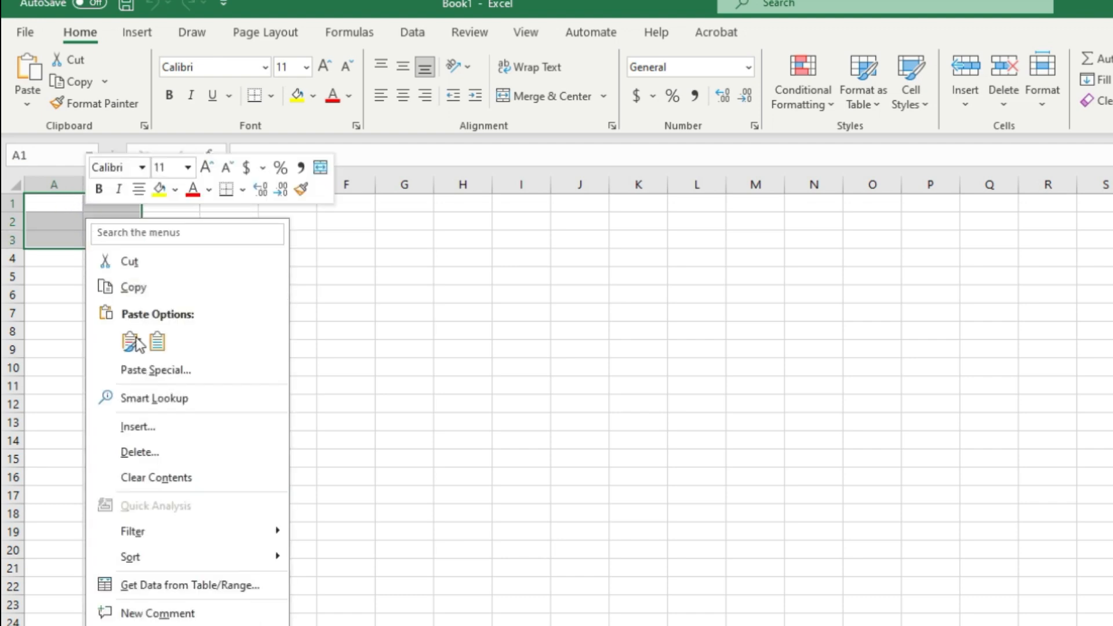
{"action": "left_click", "coordinate": [130, 342]}
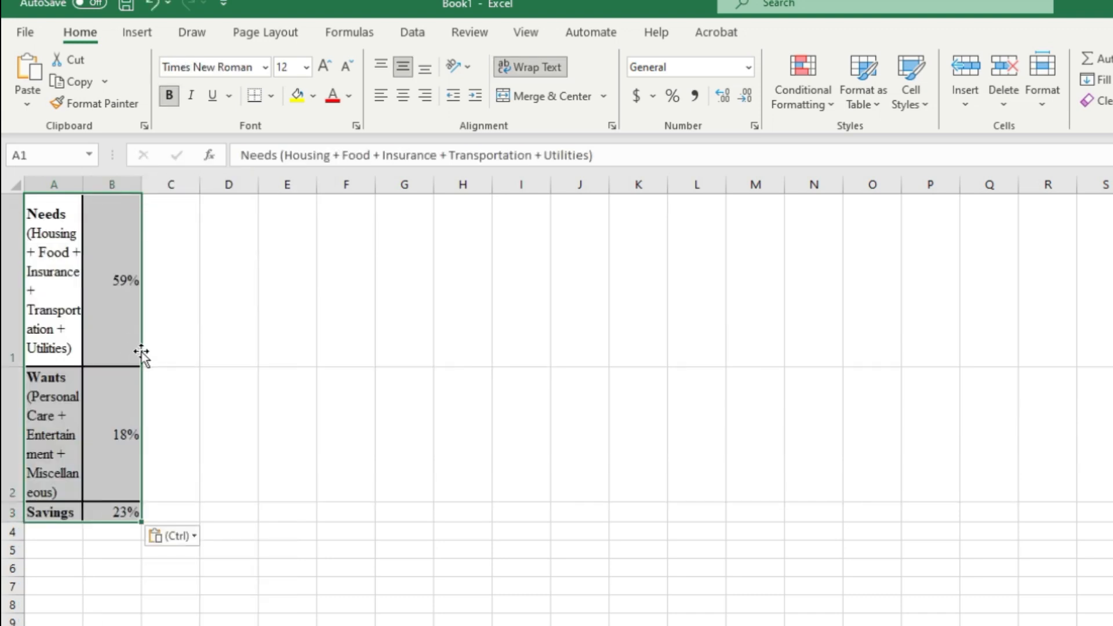
Step: Widen columns B and A so the pasted category labels wrap over fewer lines
{"action": "left_click_drag", "start_coordinate": [141, 190], "coordinate": [272, 189]}
{"action": "left_click_drag", "start_coordinate": [83, 185], "coordinate": [181, 185]}
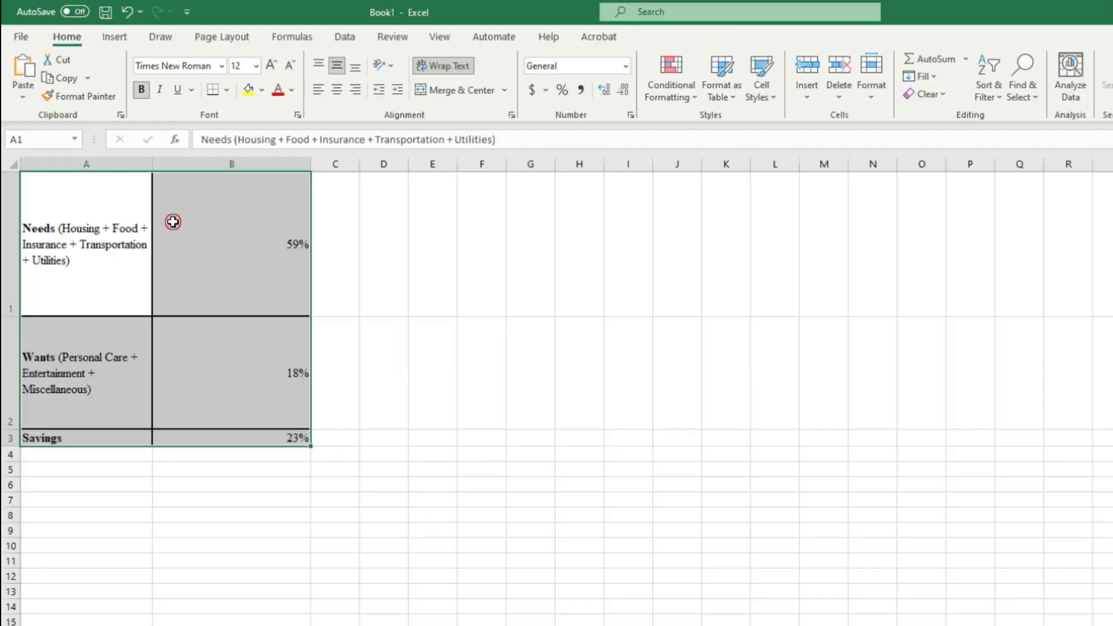
{"action": "left_click", "coordinate": [207, 254]}
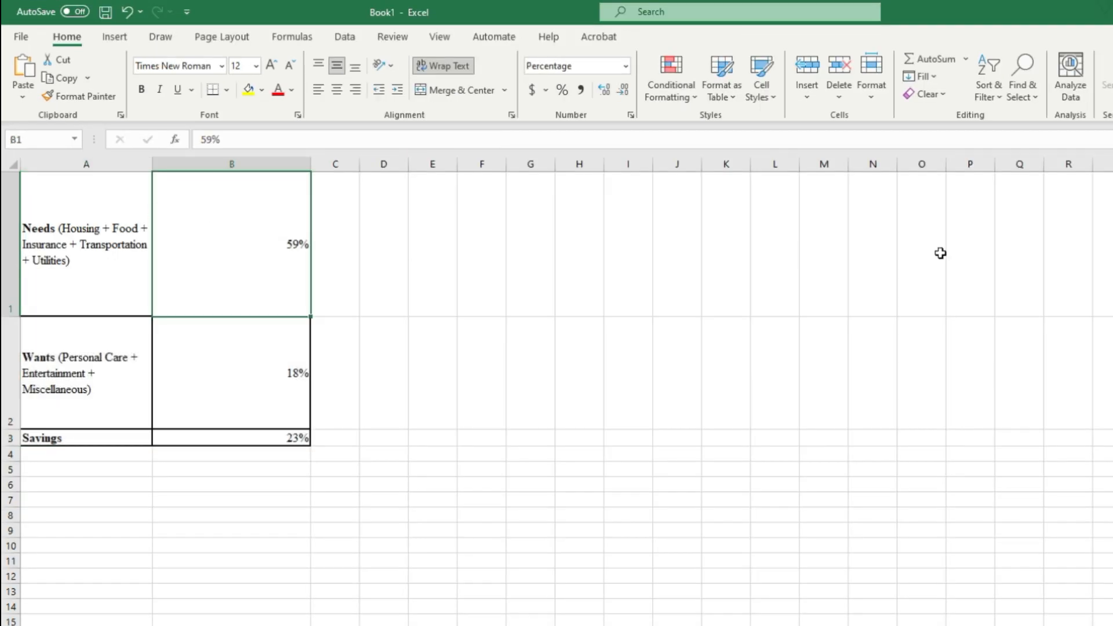
{"action": "left_click", "coordinate": [77, 199]}
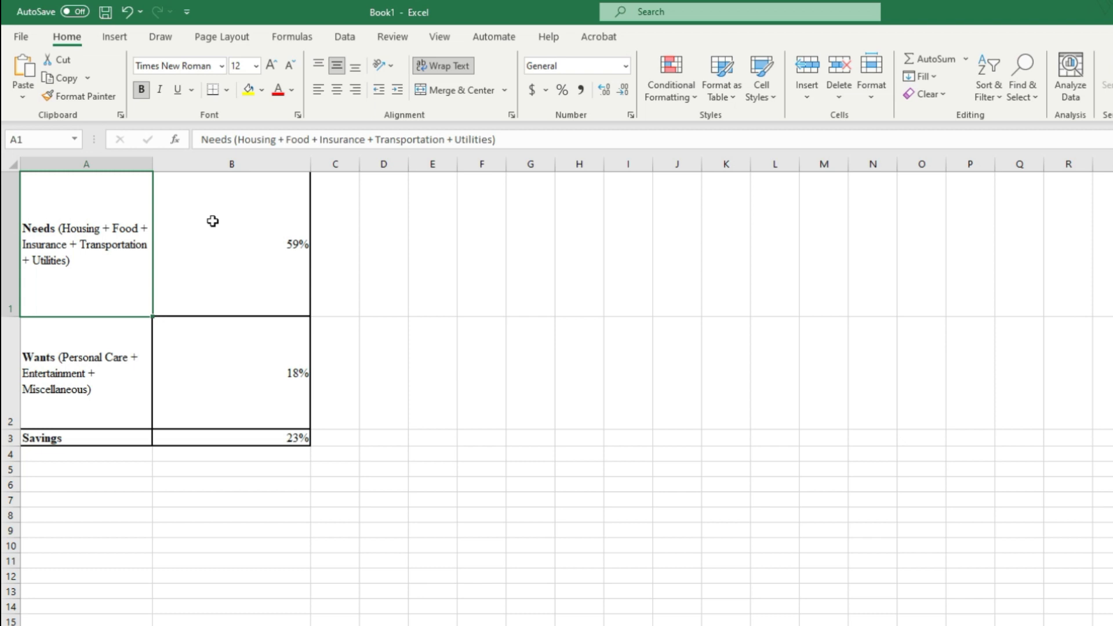
{"action": "left_click", "coordinate": [417, 225]}
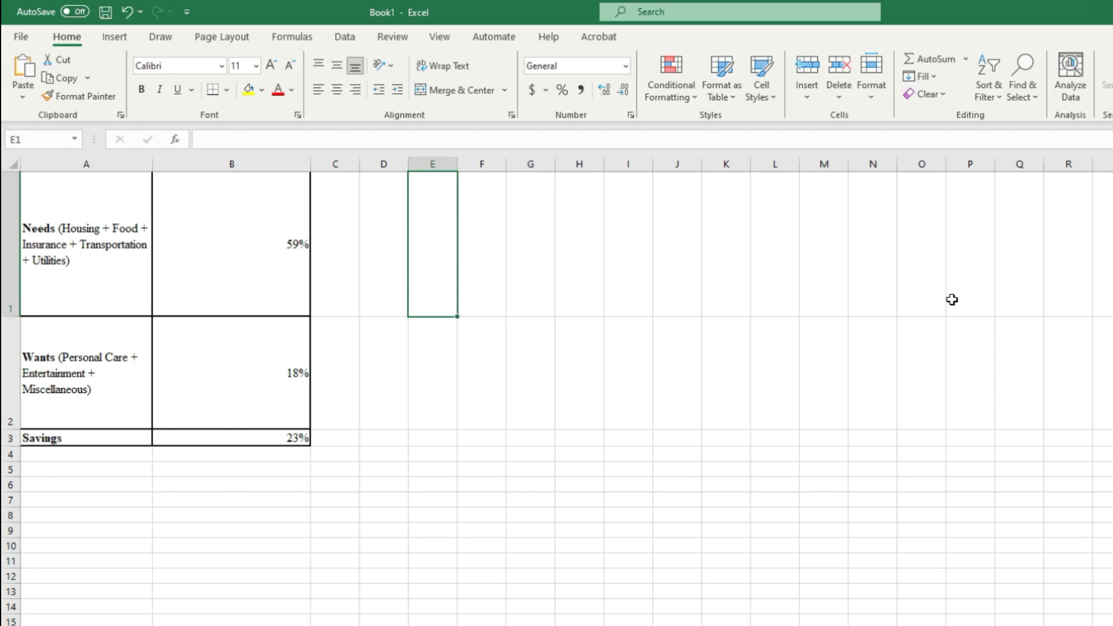
{"action": "left_click", "coordinate": [58, 190]}
{"action": "left_click_drag", "start_coordinate": [77, 196], "coordinate": [191, 439]}
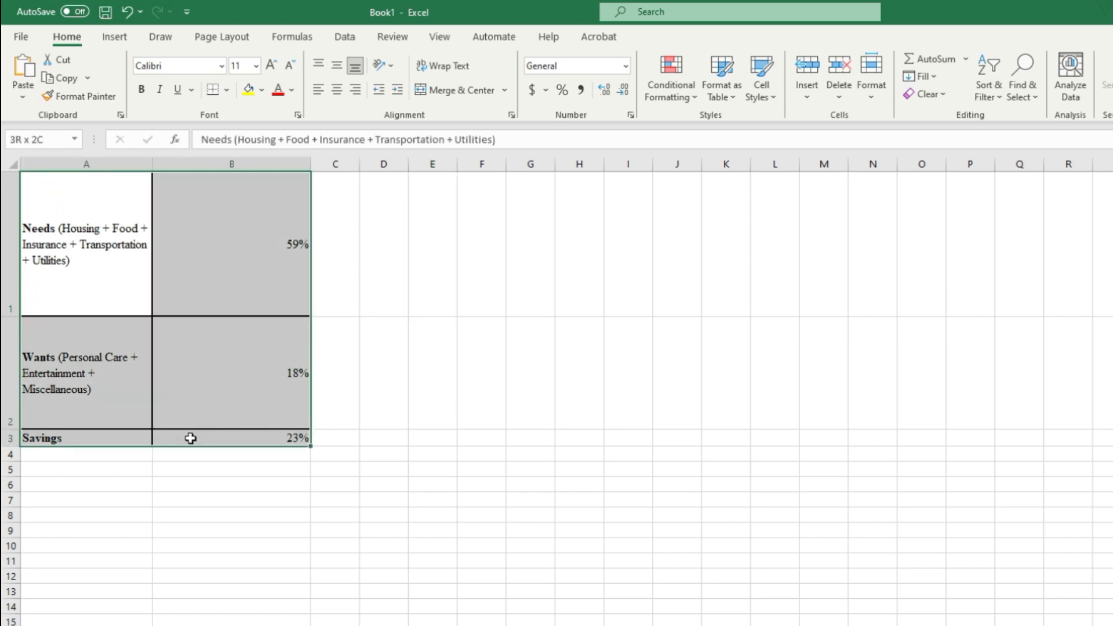
{"action": "left_click", "coordinate": [432, 405]}
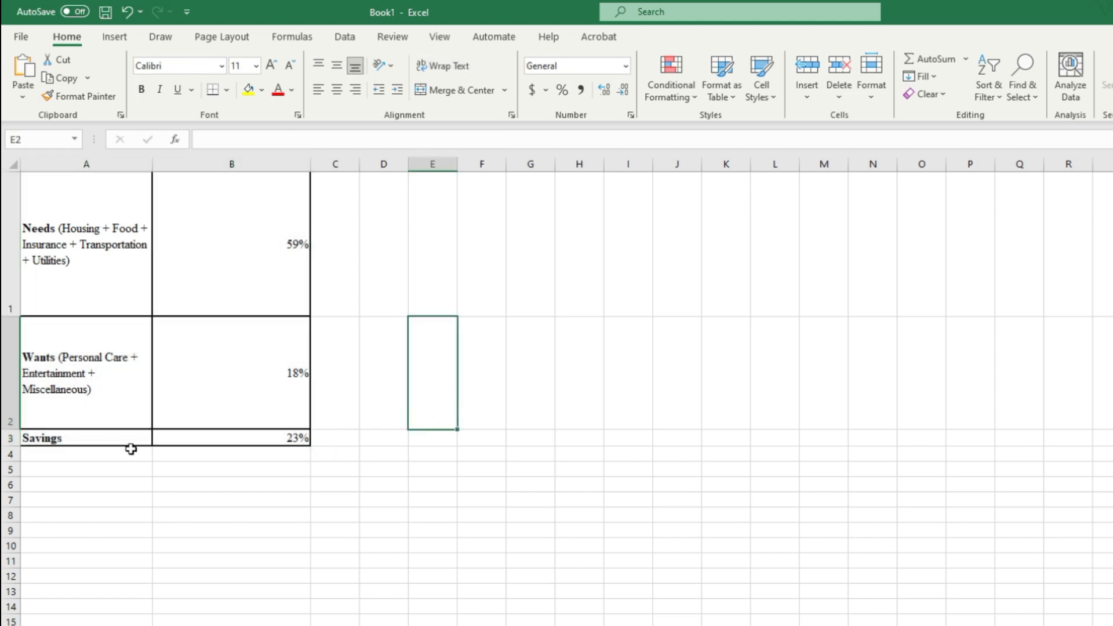
Step: Reduce the heights of rows 2 and 1 so they fit the Wants and Needs labels closely
{"action": "left_click_drag", "start_coordinate": [13, 429], "coordinate": [17, 374]}
{"action": "left_click_drag", "start_coordinate": [18, 313], "coordinate": [17, 243]}
{"action": "left_click_drag", "start_coordinate": [16, 240], "coordinate": [16, 241]}
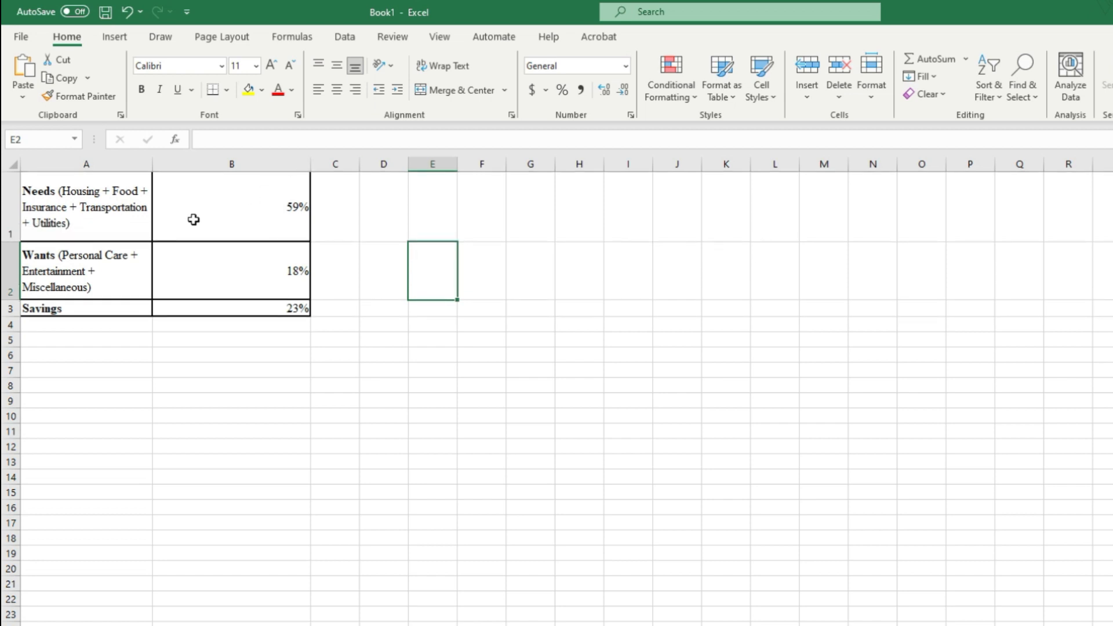
Step: Insert a 2-D pie chart based on the table data in cells A1:B3
{"action": "left_click_drag", "start_coordinate": [70, 201], "coordinate": [246, 308]}
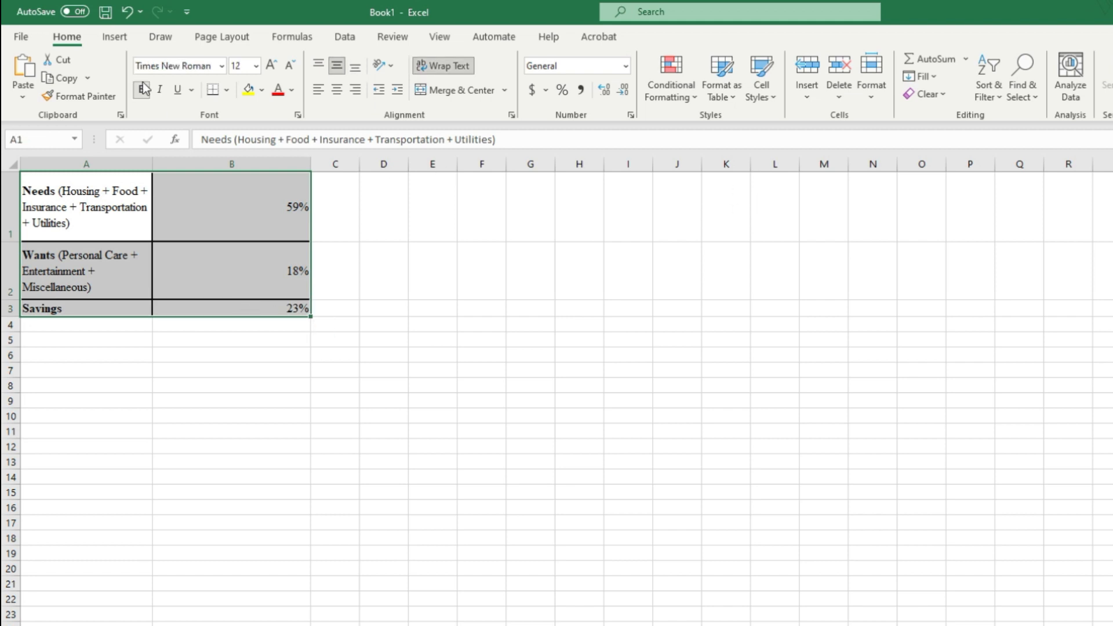
{"action": "left_click", "coordinate": [116, 39]}
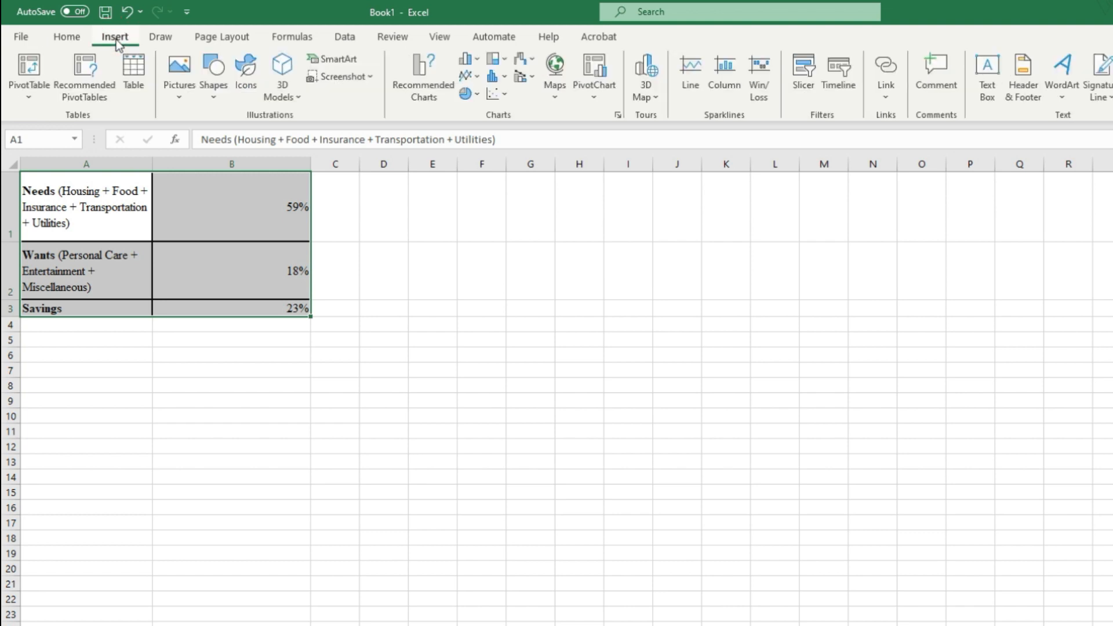
{"action": "left_click", "coordinate": [478, 97]}
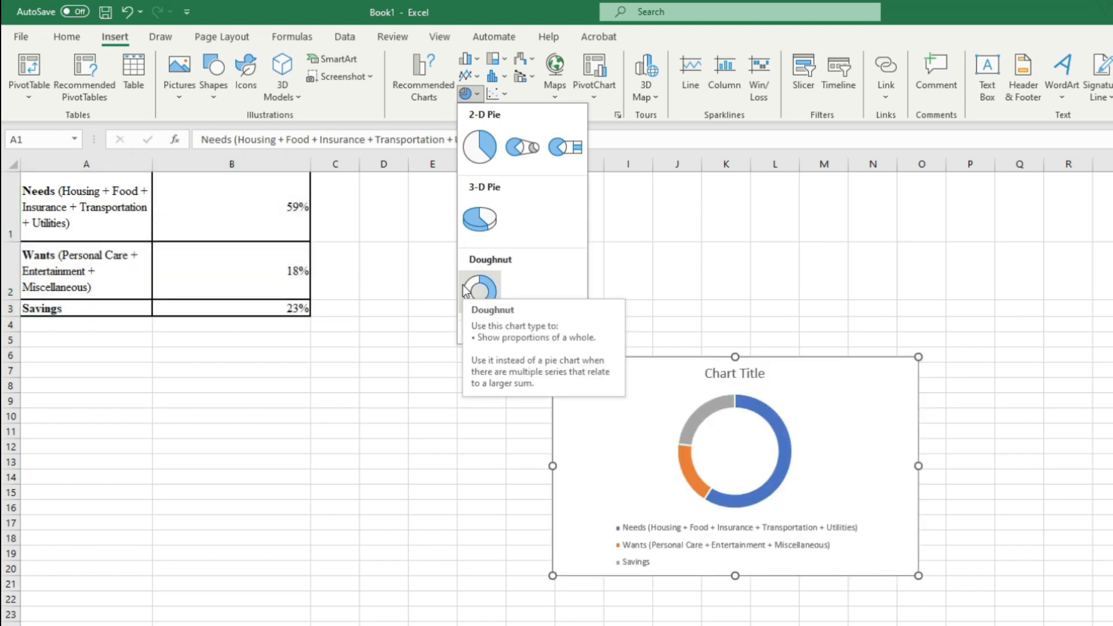
{"action": "left_click", "coordinate": [478, 152]}
Step: Move the pie chart next to the table, starting in column E beside row 1, and enlarge it to about row 16 and column N
{"action": "left_click_drag", "start_coordinate": [819, 382], "coordinate": [764, 242]}
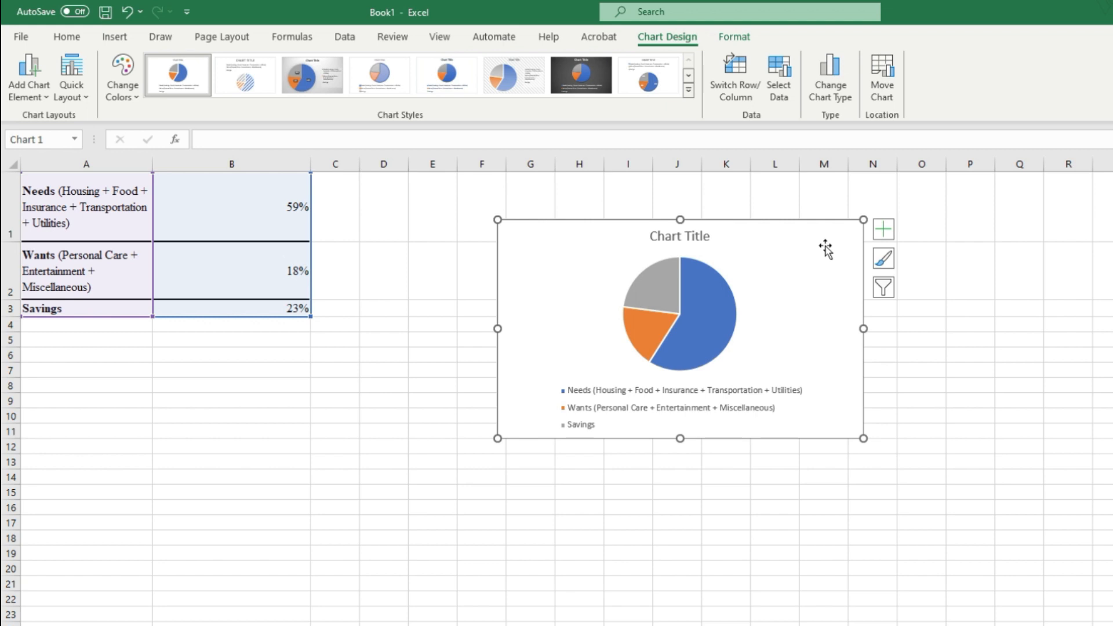
{"action": "left_click_drag", "start_coordinate": [816, 239], "coordinate": [750, 220]}
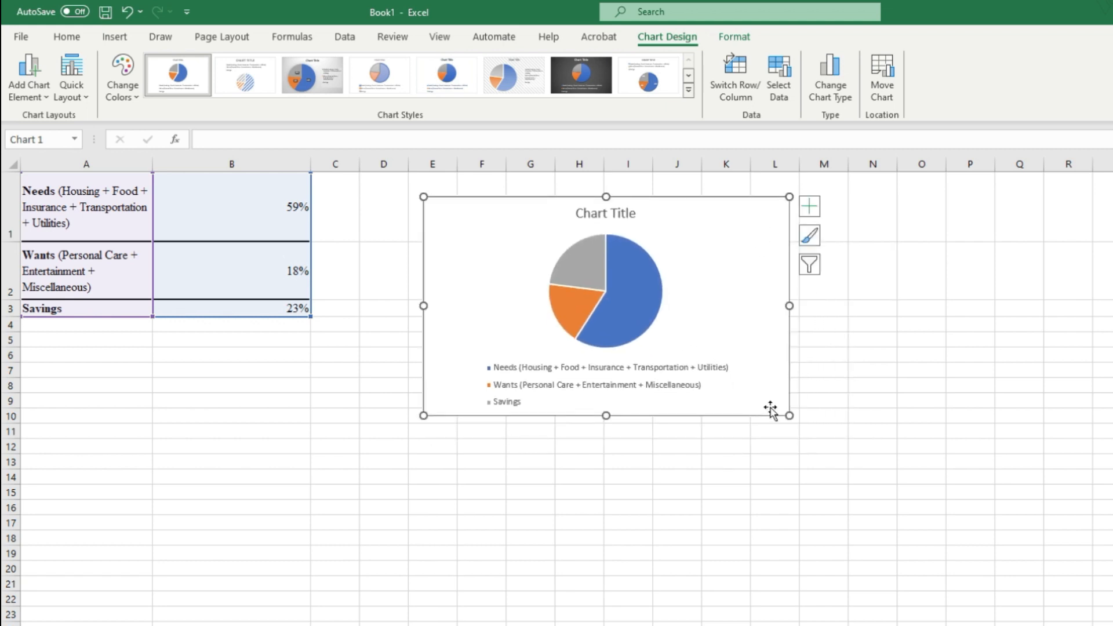
{"action": "left_click_drag", "start_coordinate": [789, 415], "coordinate": [915, 508]}
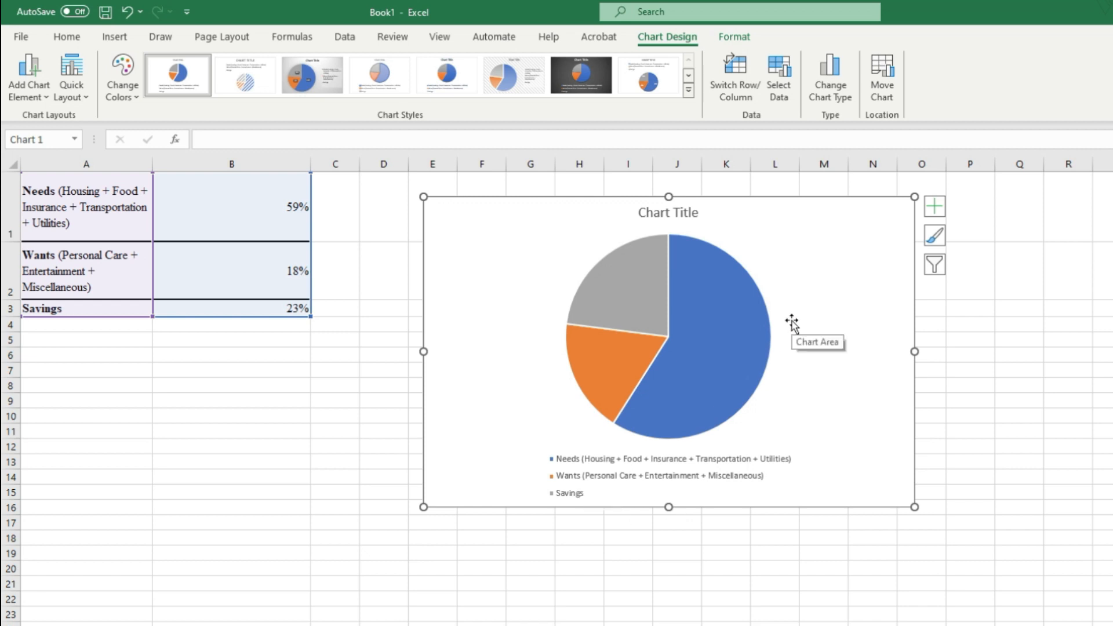
Step: Switch to the Word portfolio document and copy the words "Monthly Expenses Pie Chart" from the part c heading
{"action": "mouse_move", "coordinate": [636, 302]}
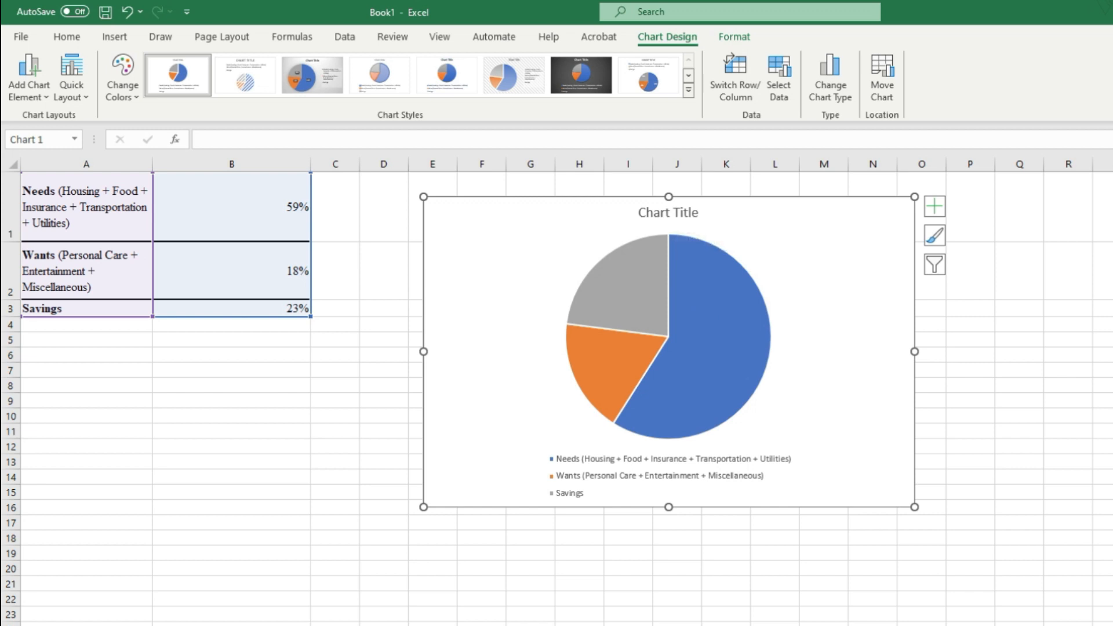
{"action": "key", "text": "alt+Tab"}
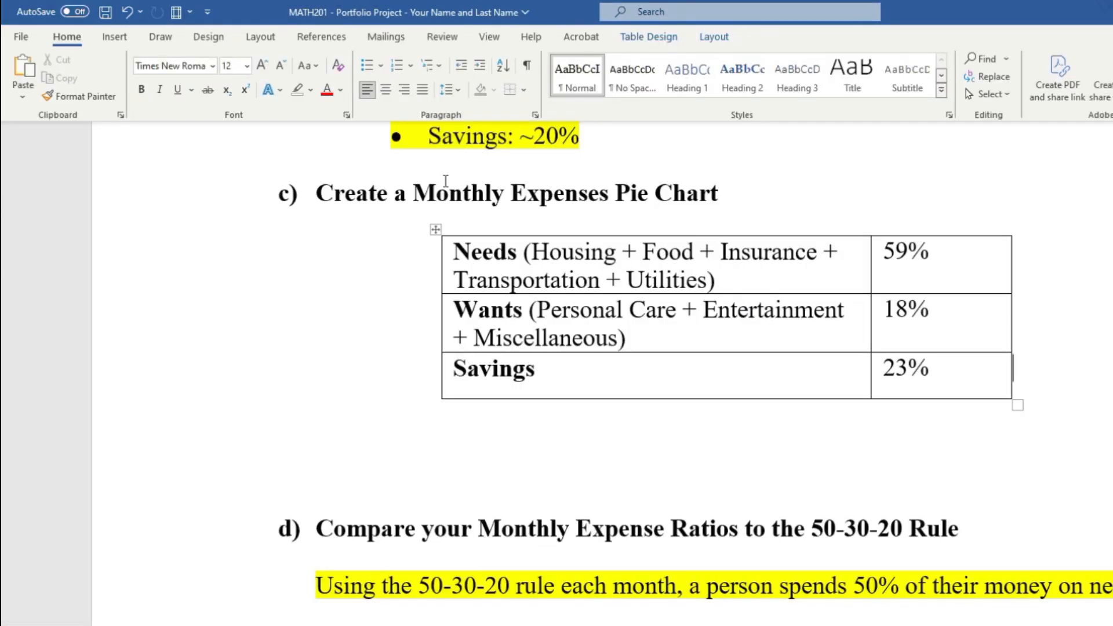
{"action": "left_click_drag", "start_coordinate": [412, 192], "coordinate": [723, 189]}
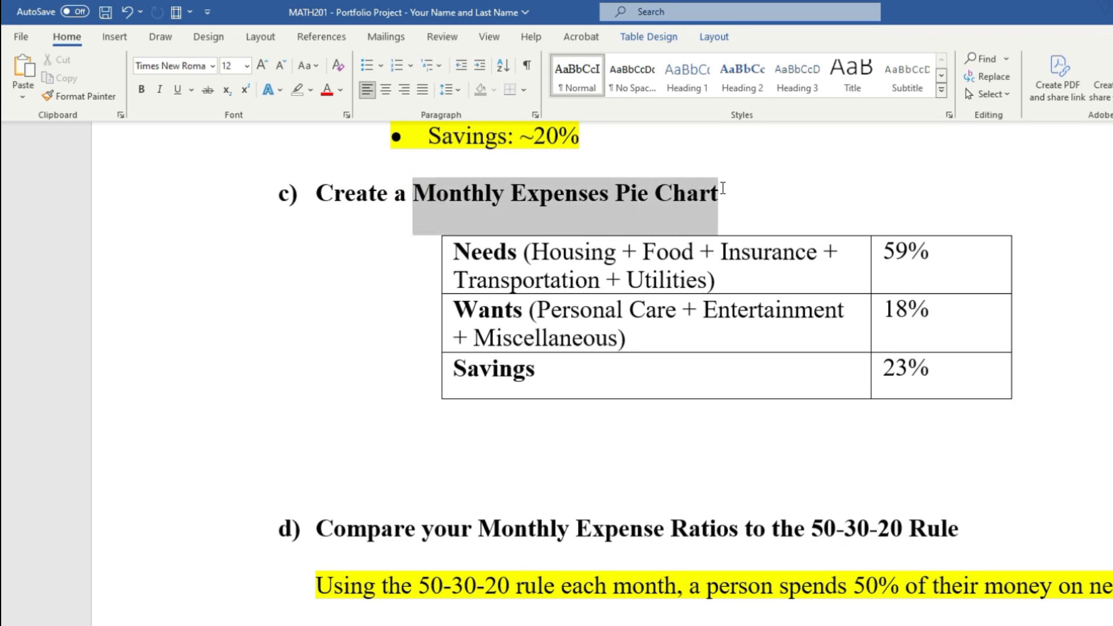
{"action": "left_click", "coordinate": [416, 194]}
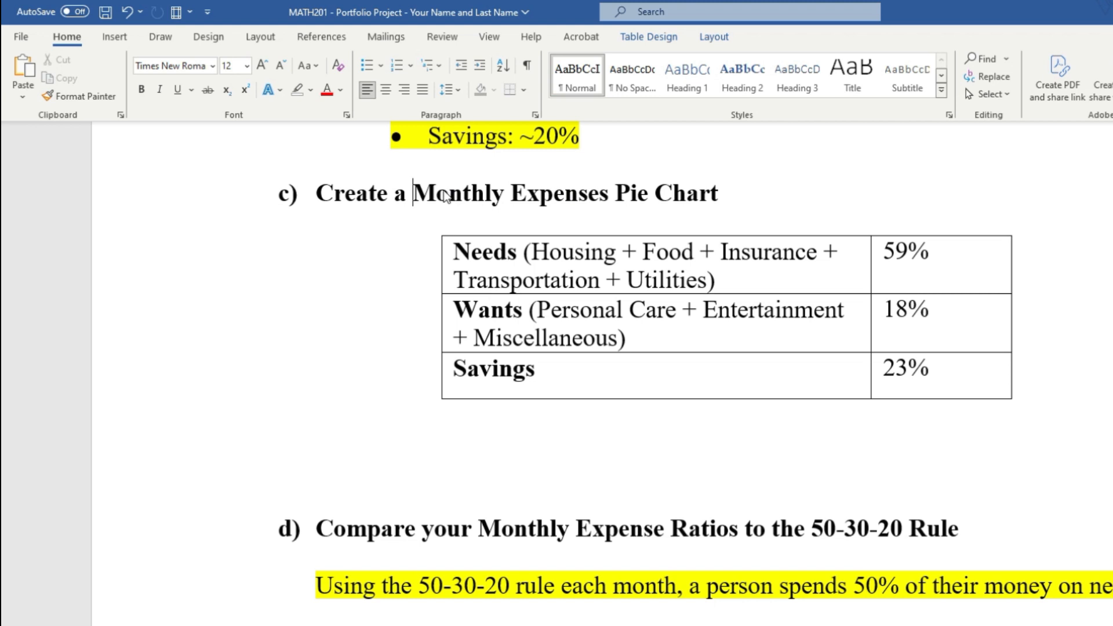
{"action": "left_click_drag", "start_coordinate": [414, 194], "coordinate": [696, 197]}
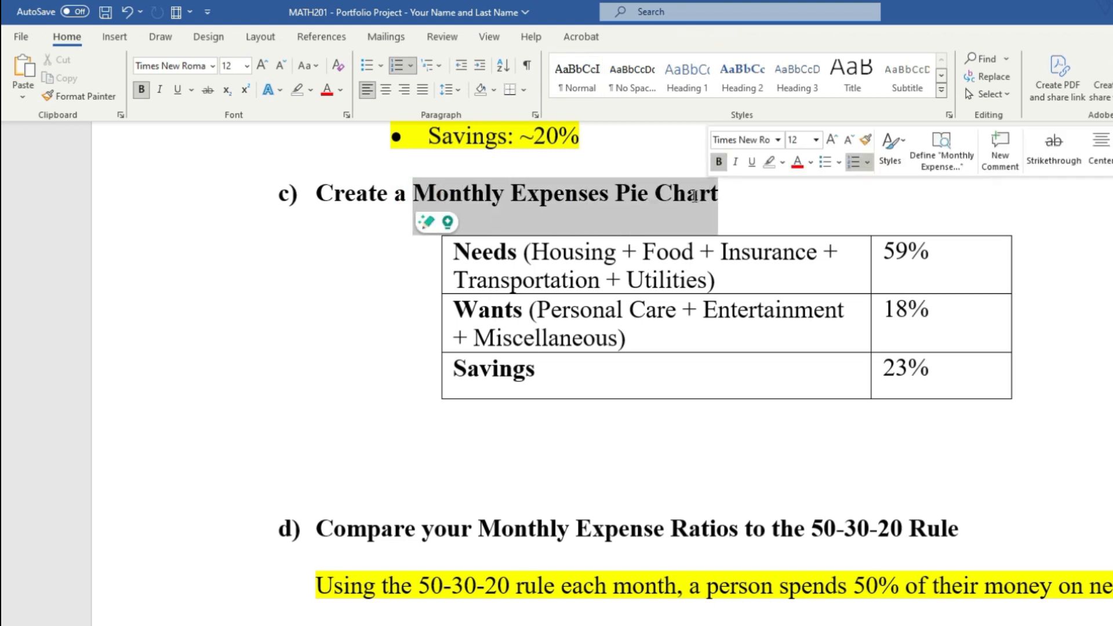
{"action": "right_click", "coordinate": [694, 197]}
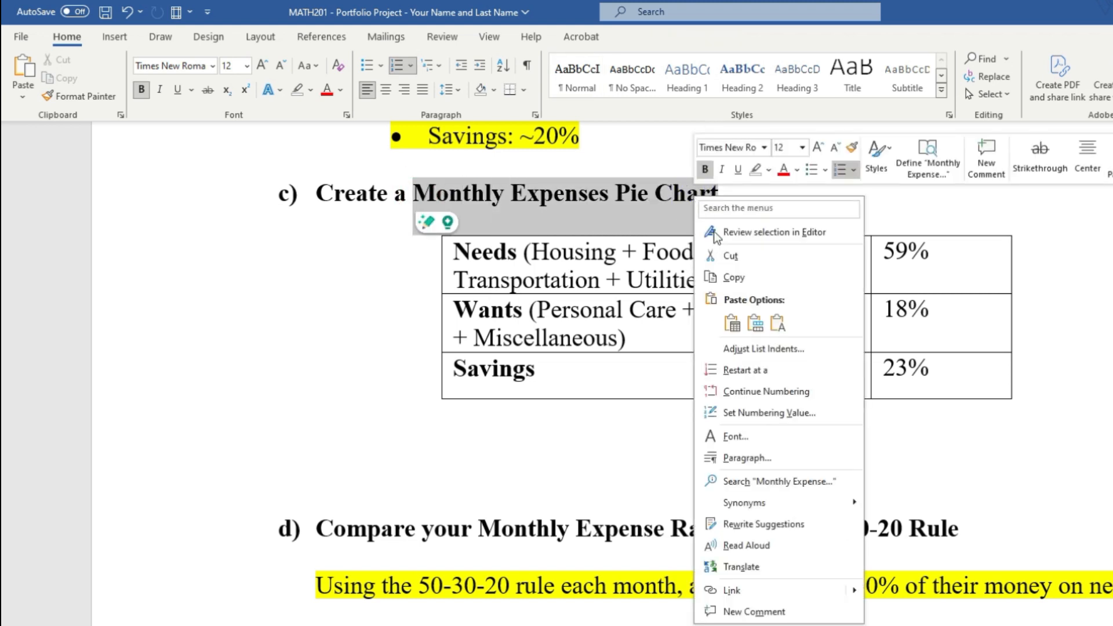
{"action": "left_click", "coordinate": [731, 277]}
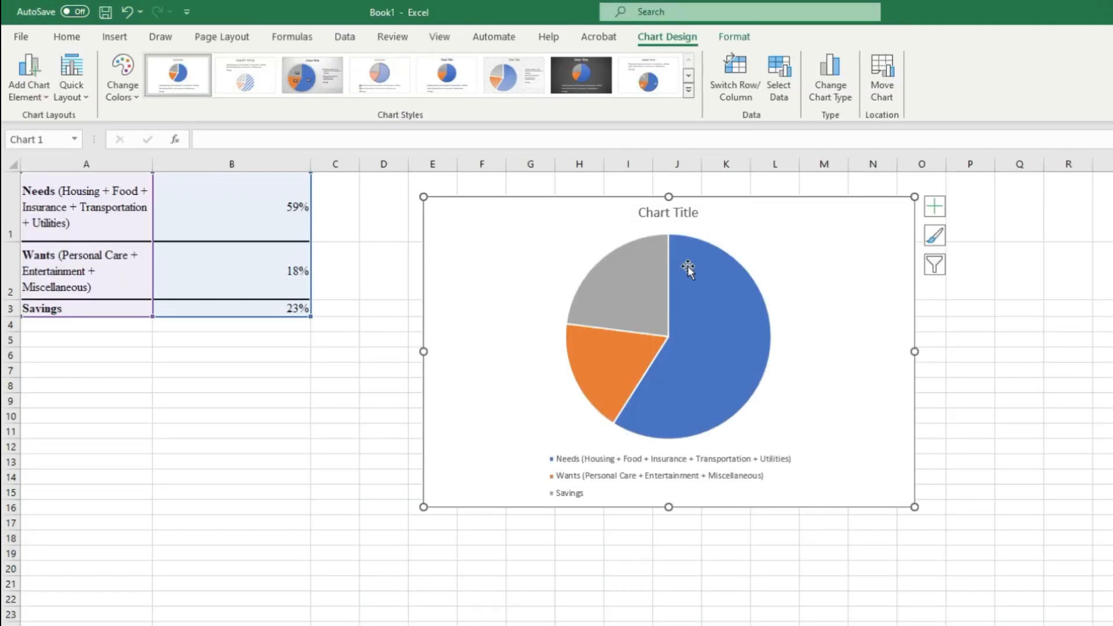
Step: Back in the Excel workbook, replace the pie chart's placeholder title with the copied text "Monthly Expenses Pie Chart"
{"action": "left_click", "coordinate": [665, 212]}
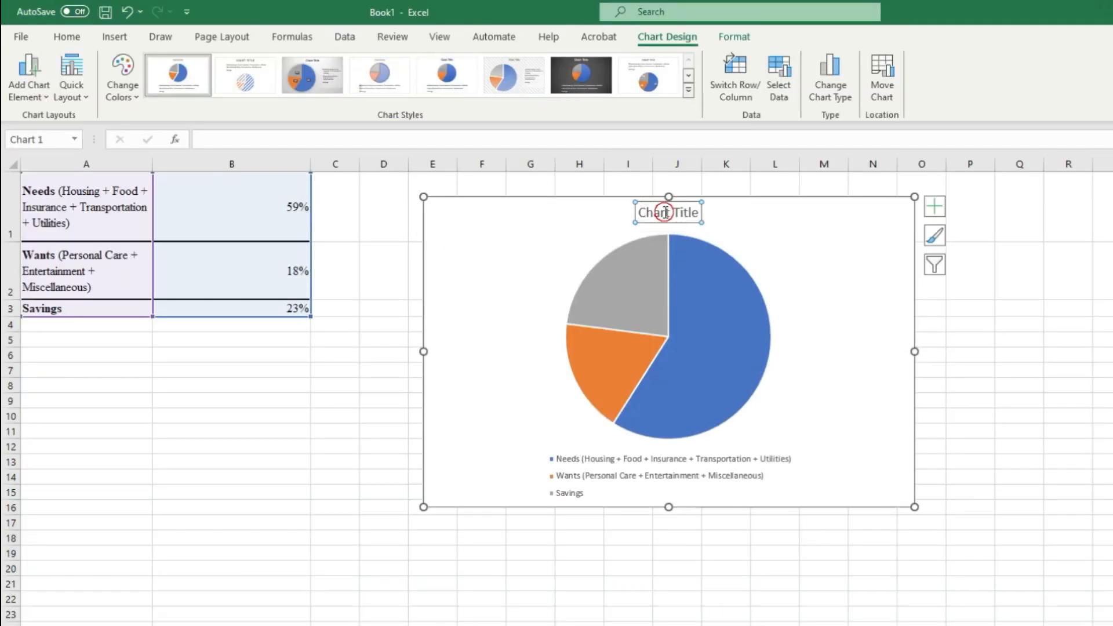
{"action": "left_click", "coordinate": [762, 238]}
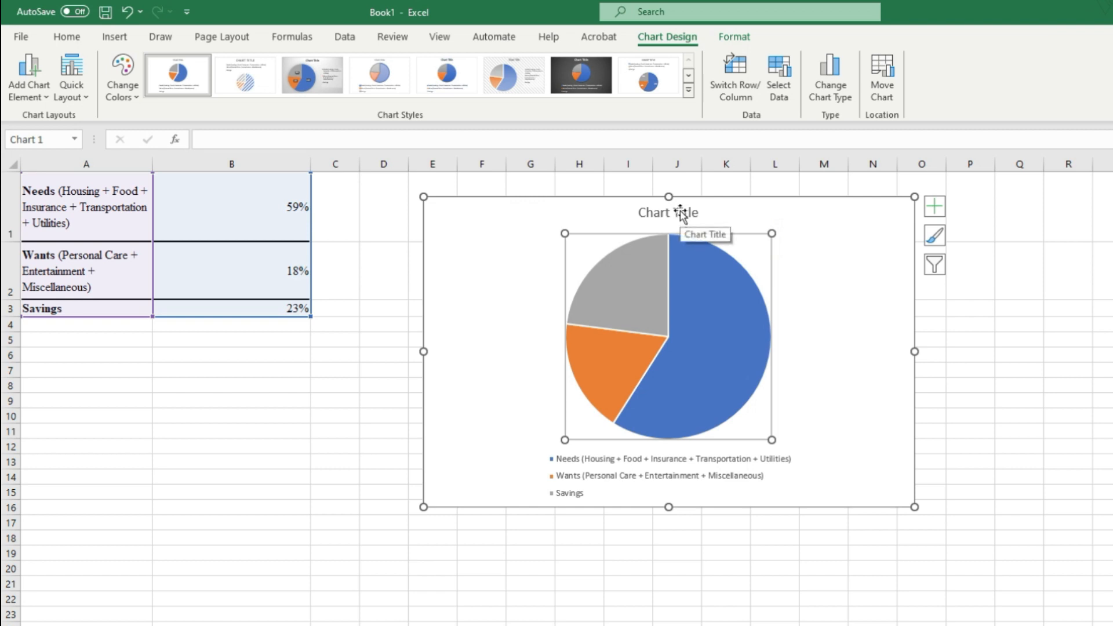
{"action": "left_click", "coordinate": [681, 214]}
{"action": "left_click", "coordinate": [682, 212]}
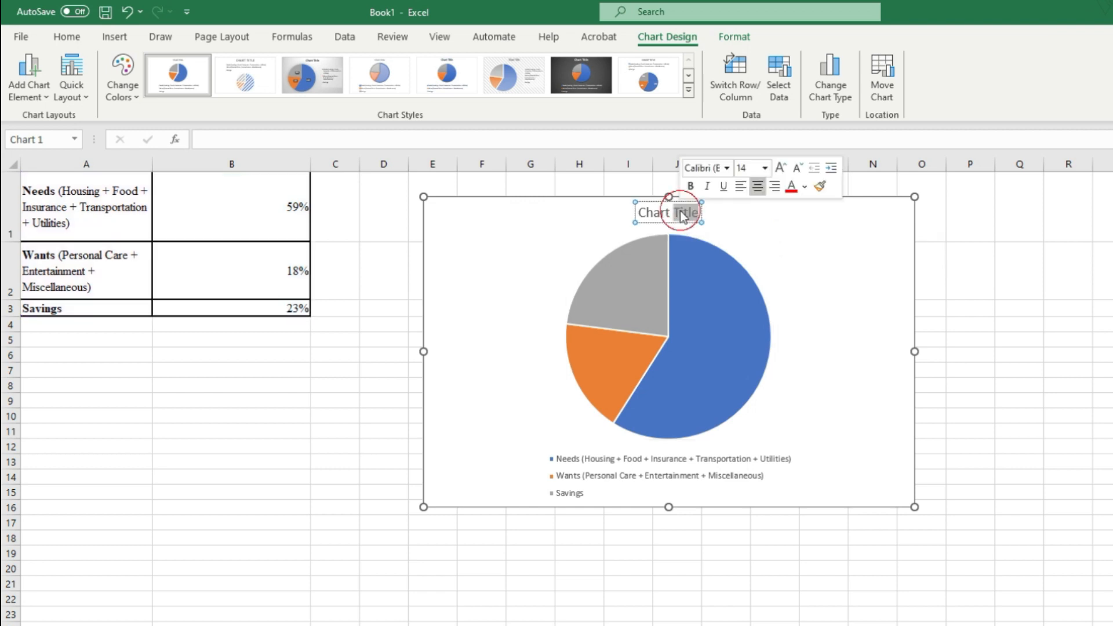
{"action": "left_click_drag", "start_coordinate": [699, 213], "coordinate": [637, 214]}
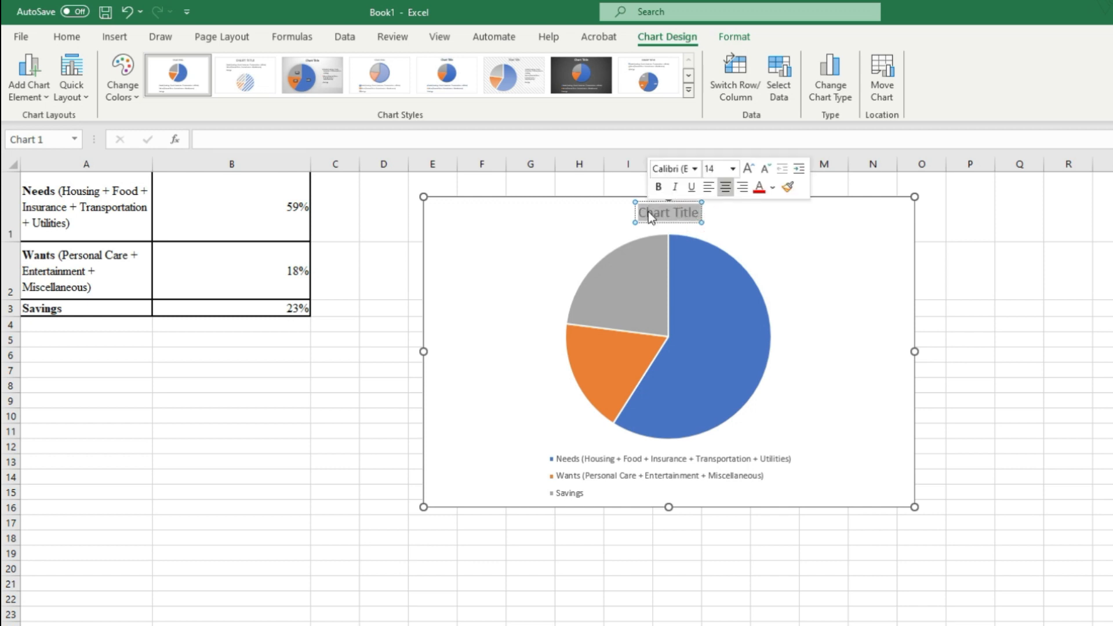
{"action": "key", "text": "ctrl+v"}
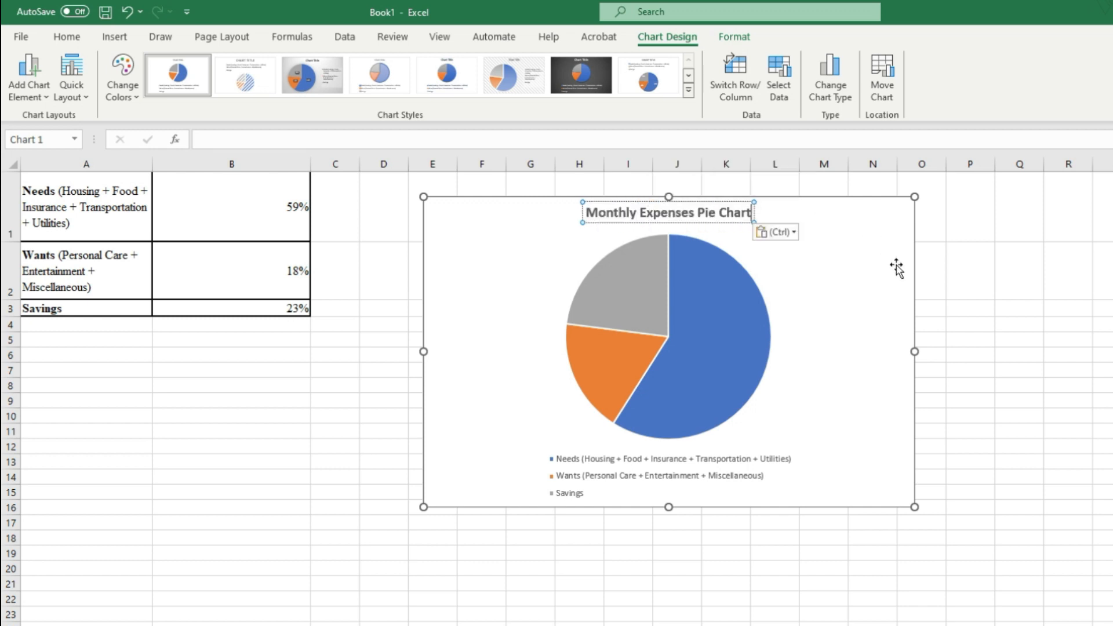
{"action": "left_click", "coordinate": [838, 313]}
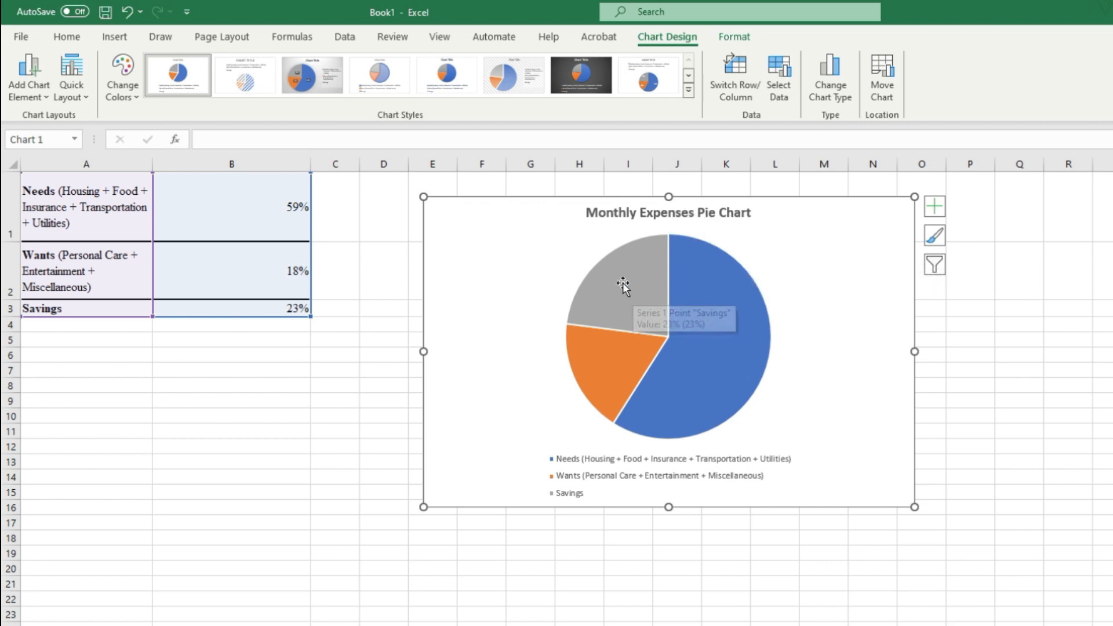
Step: Add data labels to the pie chart so each slice carries its percentage
{"action": "mouse_move", "coordinate": [644, 301]}
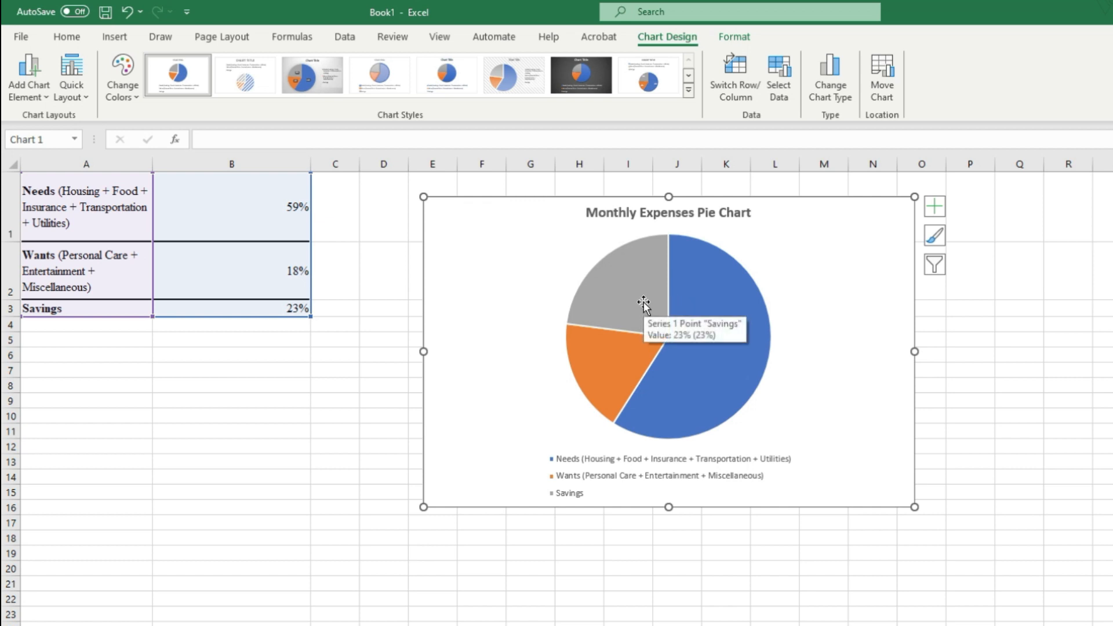
{"action": "left_click", "coordinate": [936, 207]}
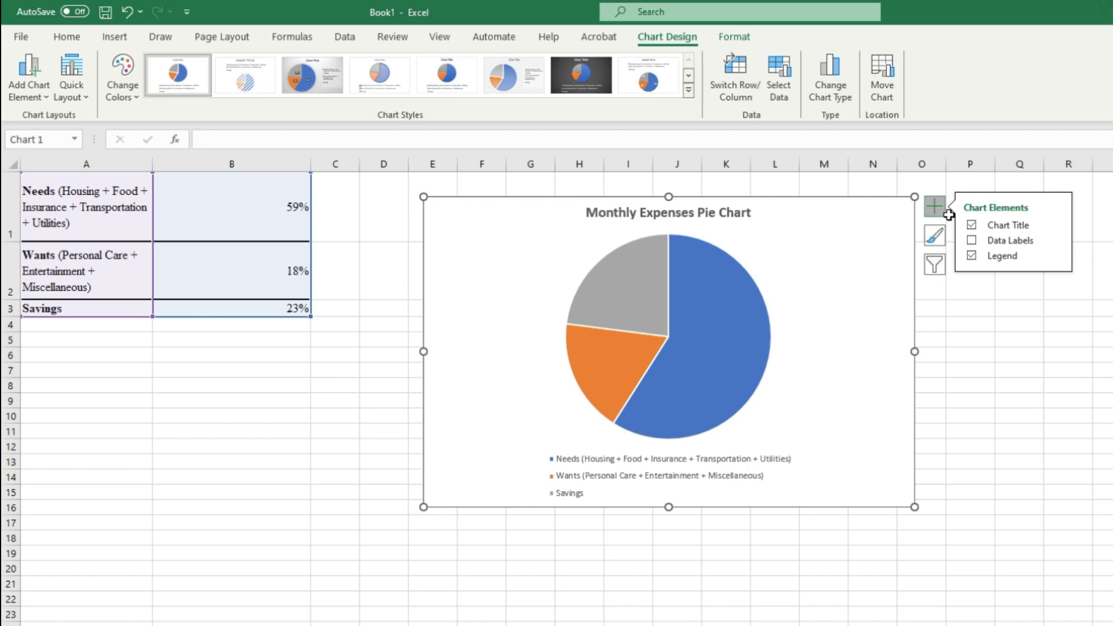
{"action": "left_click", "coordinate": [973, 241]}
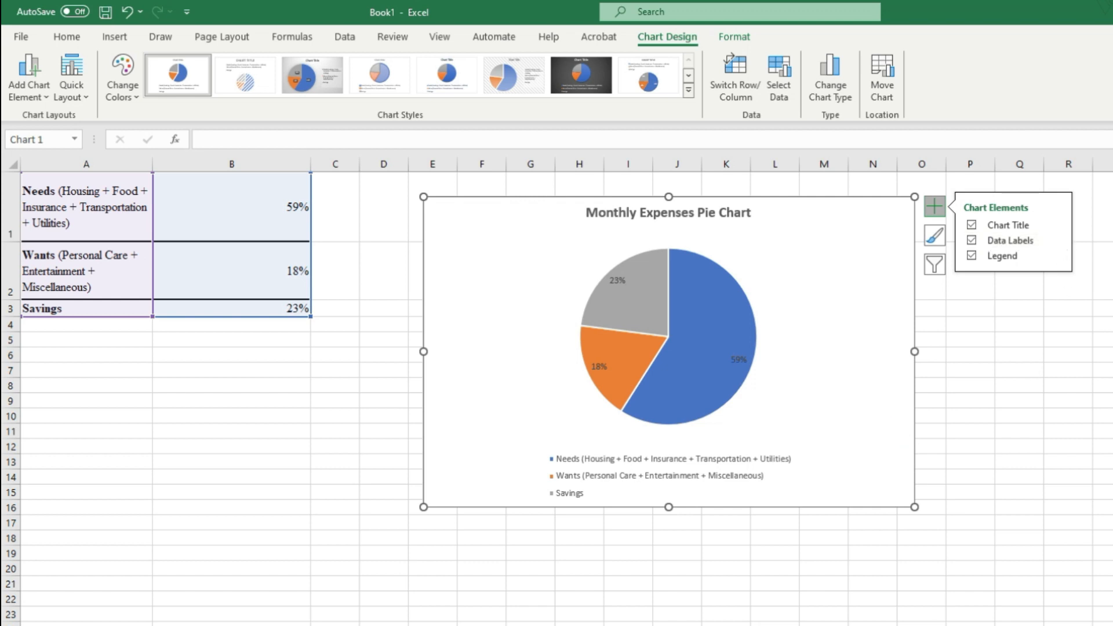
{"action": "left_click", "coordinate": [1069, 354]}
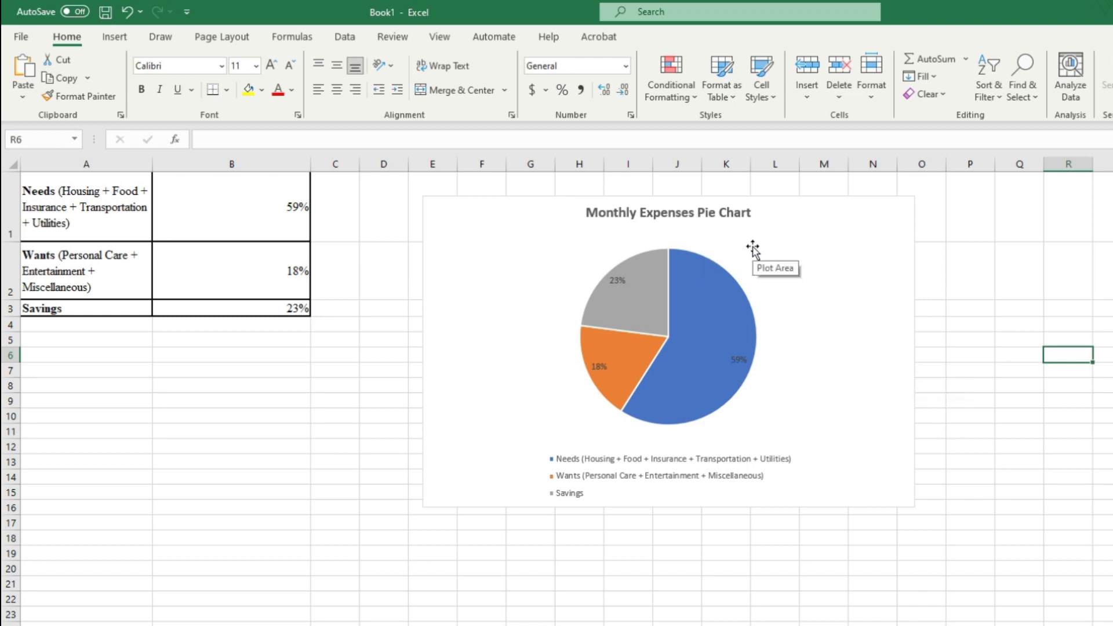
Step: Look through the available chart styles and color palettes for the pie chart without applying any
{"action": "left_click", "coordinate": [741, 260]}
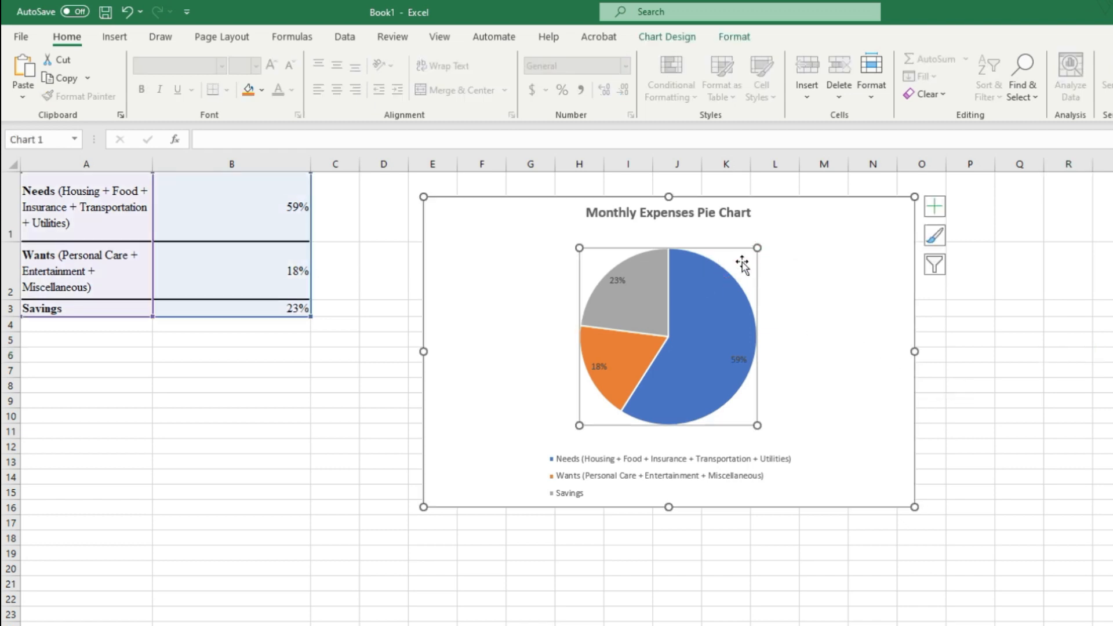
{"action": "left_click", "coordinate": [940, 239]}
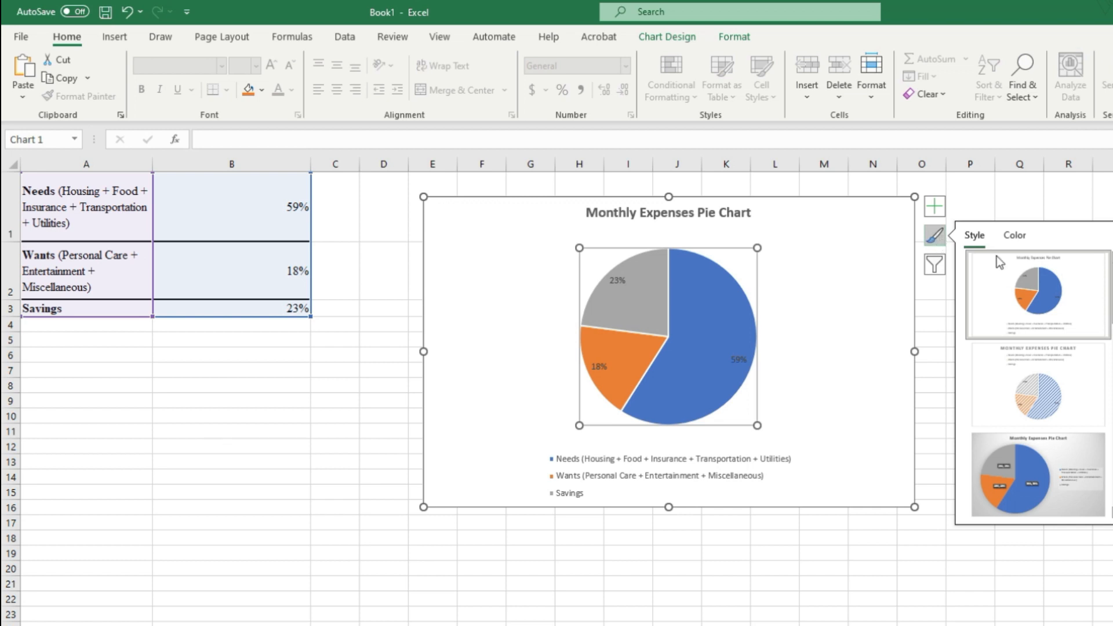
{"action": "scroll", "coordinate": [1037, 382], "scroll_direction": "down", "scroll_amount": 2}
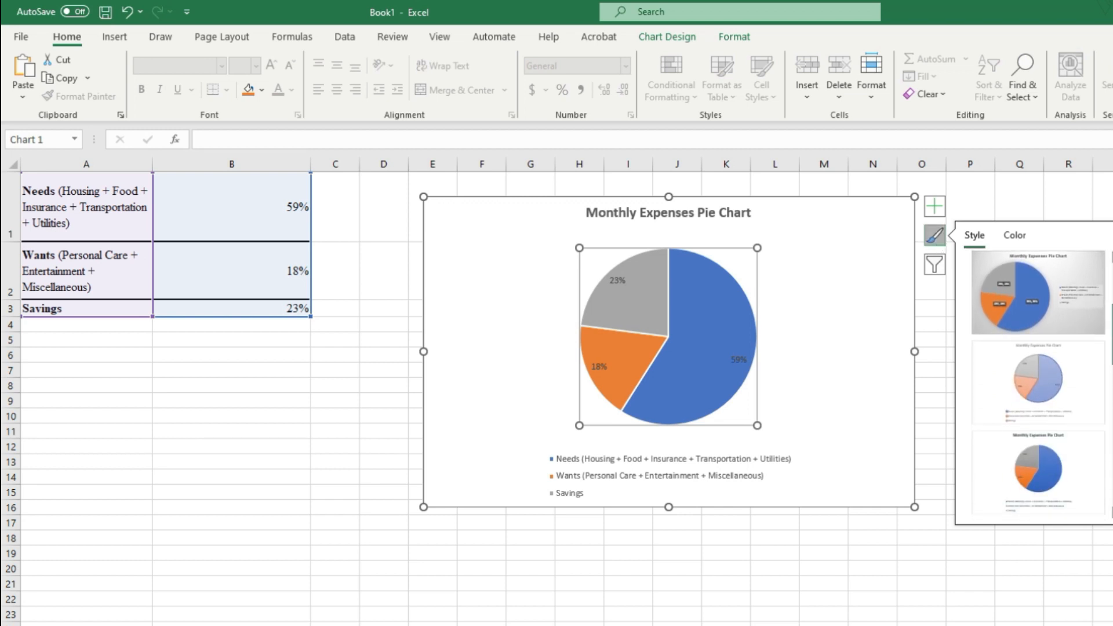
{"action": "scroll", "coordinate": [1038, 386], "scroll_direction": "down", "scroll_amount": 3}
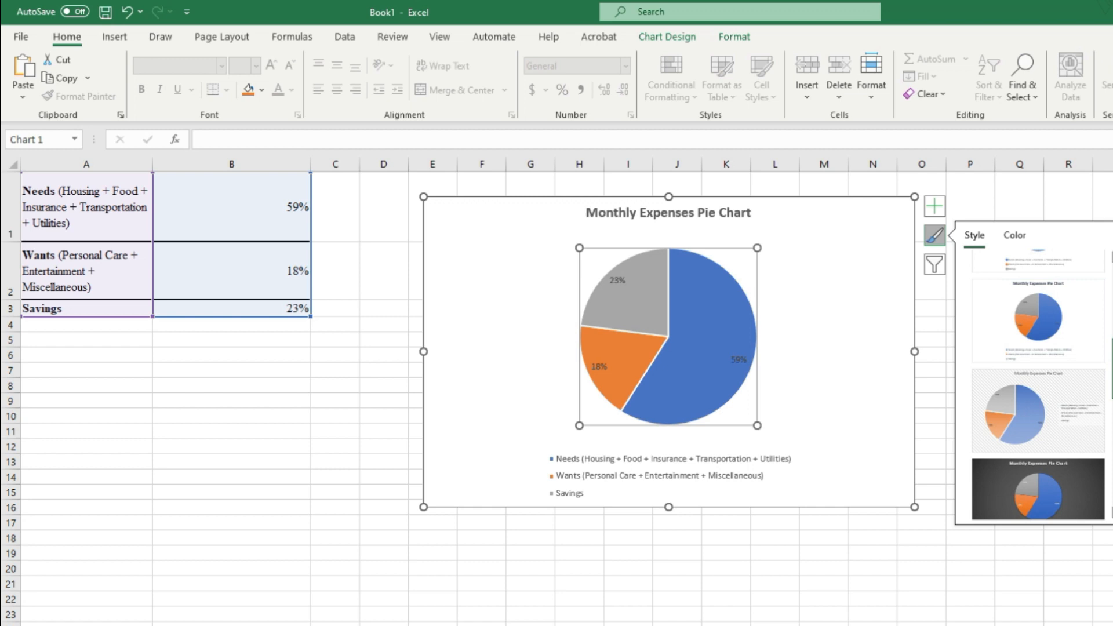
{"action": "scroll", "coordinate": [1038, 385], "scroll_direction": "down", "scroll_amount": 5}
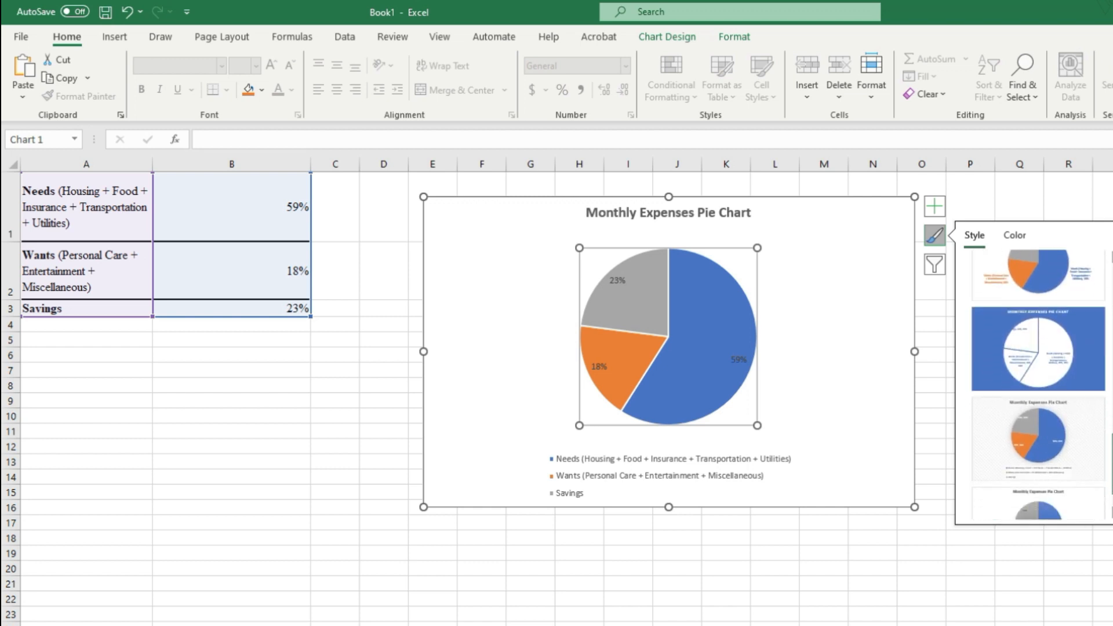
{"action": "scroll", "coordinate": [1037, 386], "scroll_direction": "up", "scroll_amount": 10}
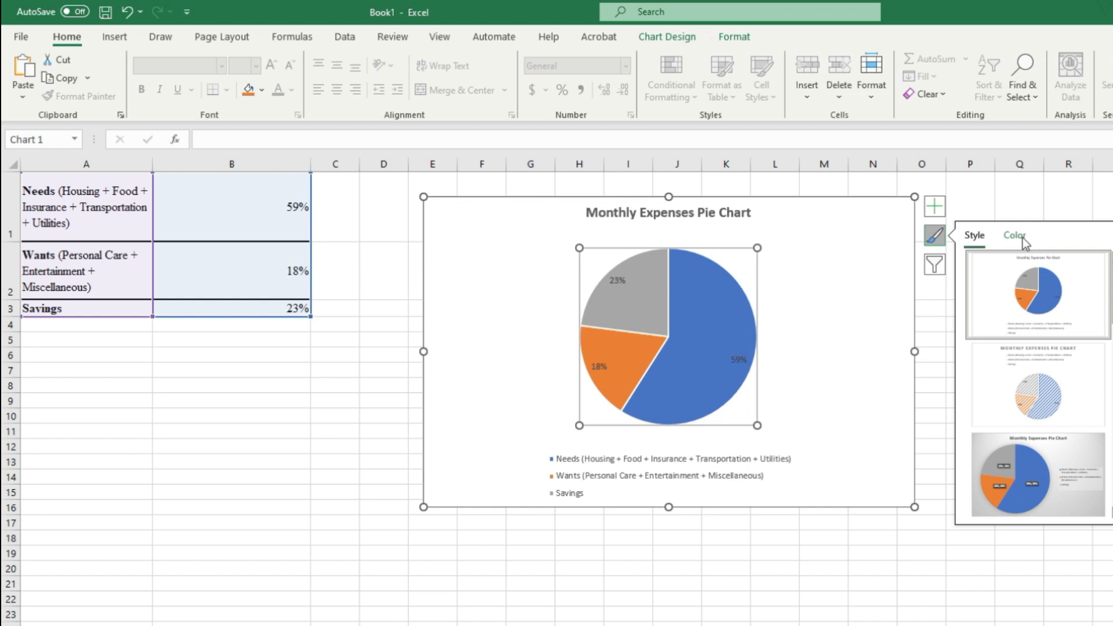
{"action": "left_click", "coordinate": [1023, 238]}
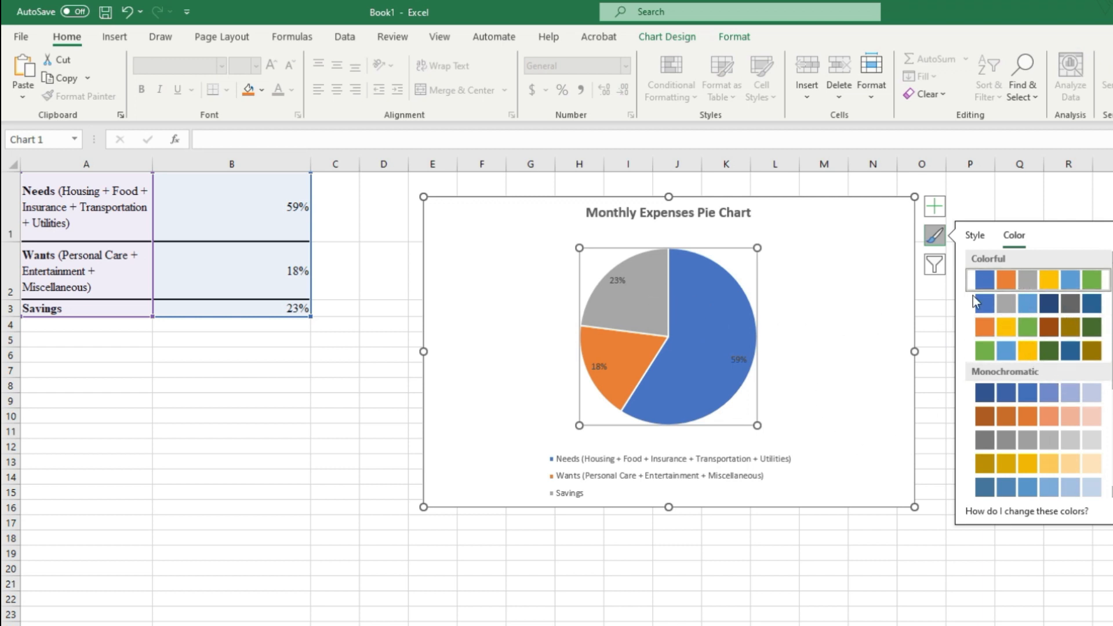
{"action": "left_click", "coordinate": [1049, 203]}
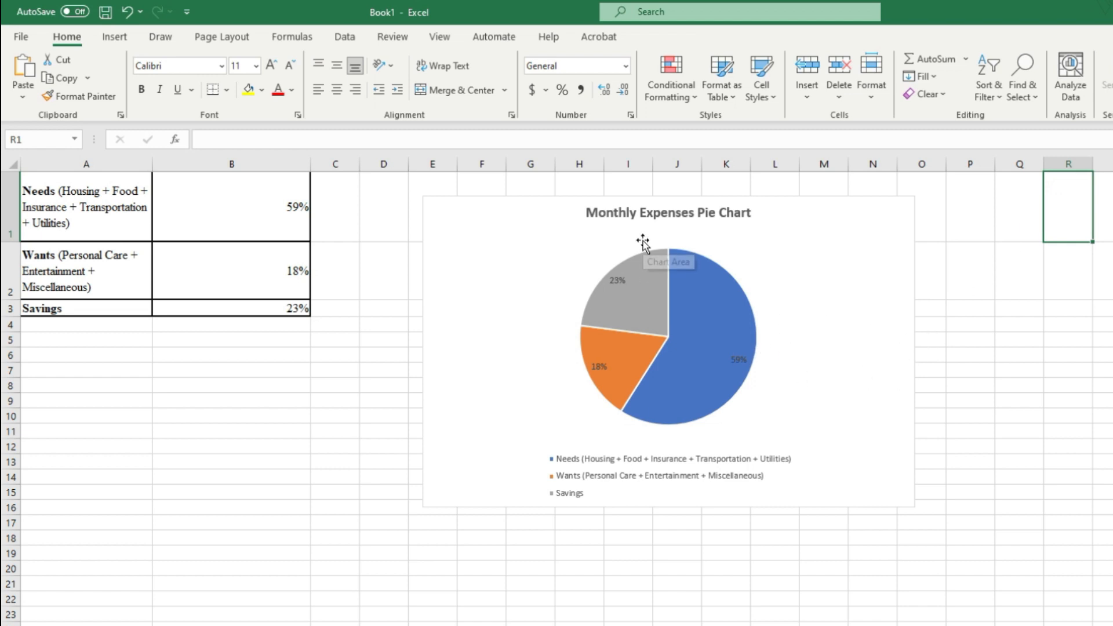
Step: Copy the whole Monthly Expenses Pie Chart, including its title and legend
{"action": "left_click", "coordinate": [759, 242]}
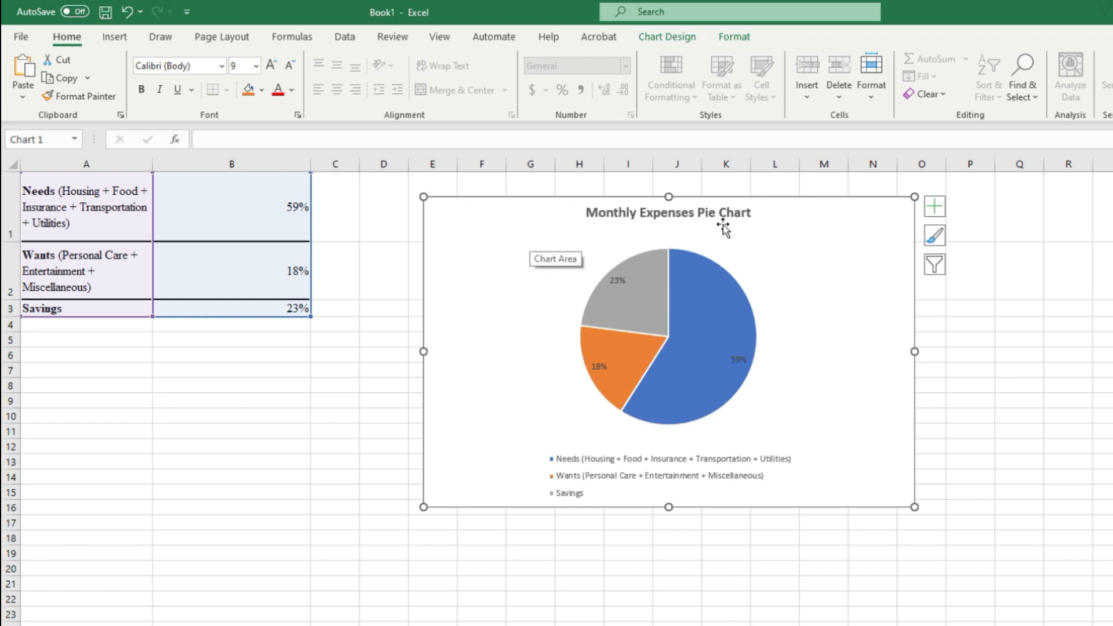
{"action": "right_click", "coordinate": [439, 216]}
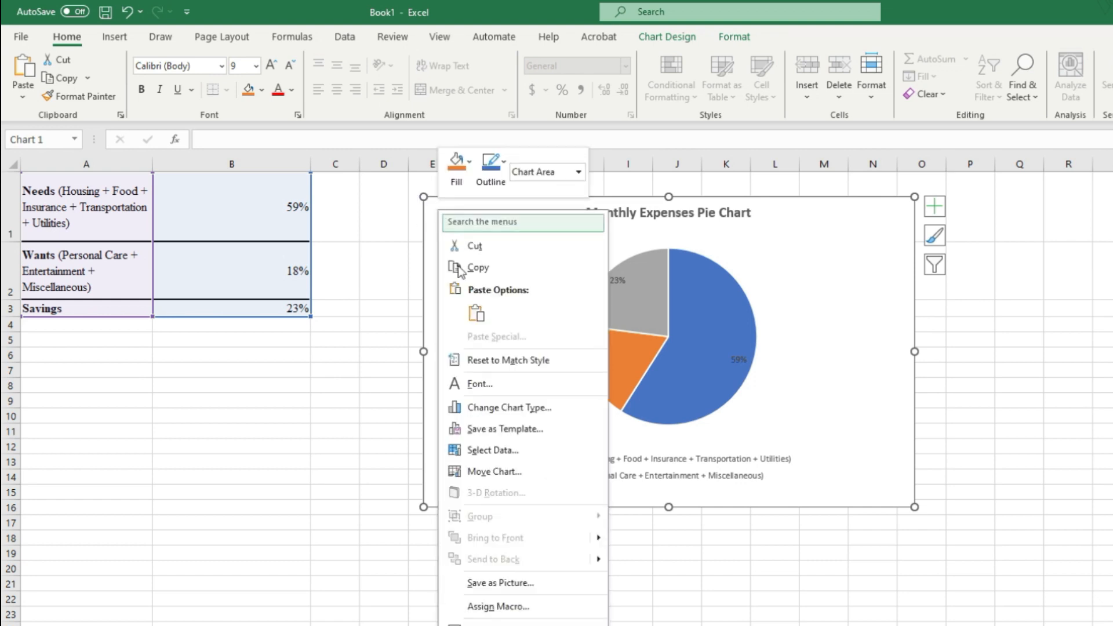
{"action": "left_click", "coordinate": [484, 267]}
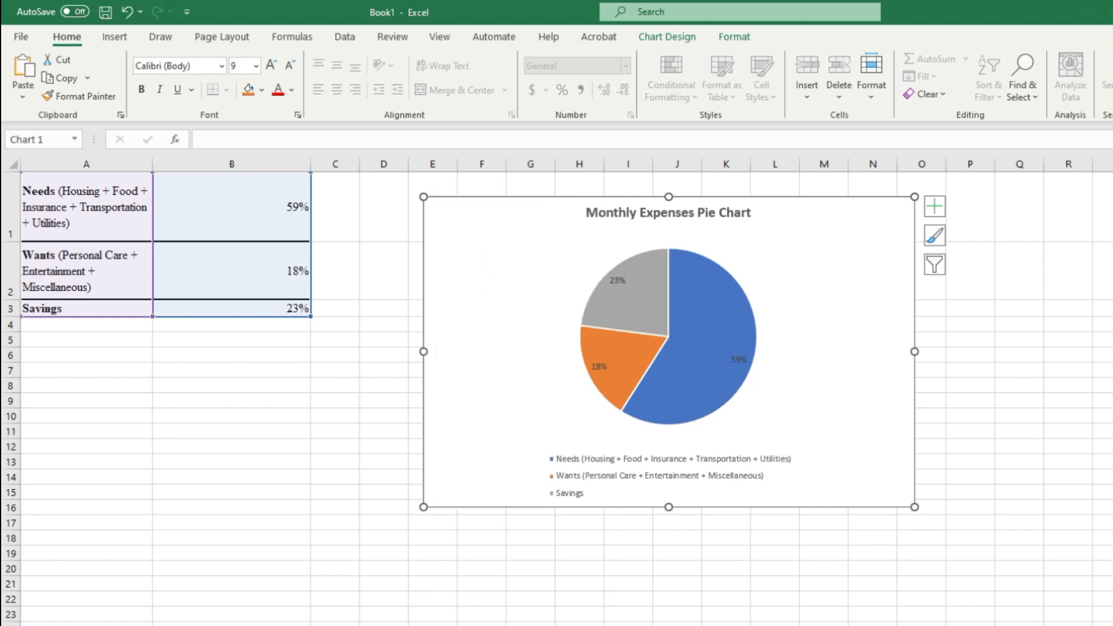
Step: Switch to the Word document and paste the chart below the part c table, using the destination theme and embedding the workbook
{"action": "key", "text": "alt+Tab"}
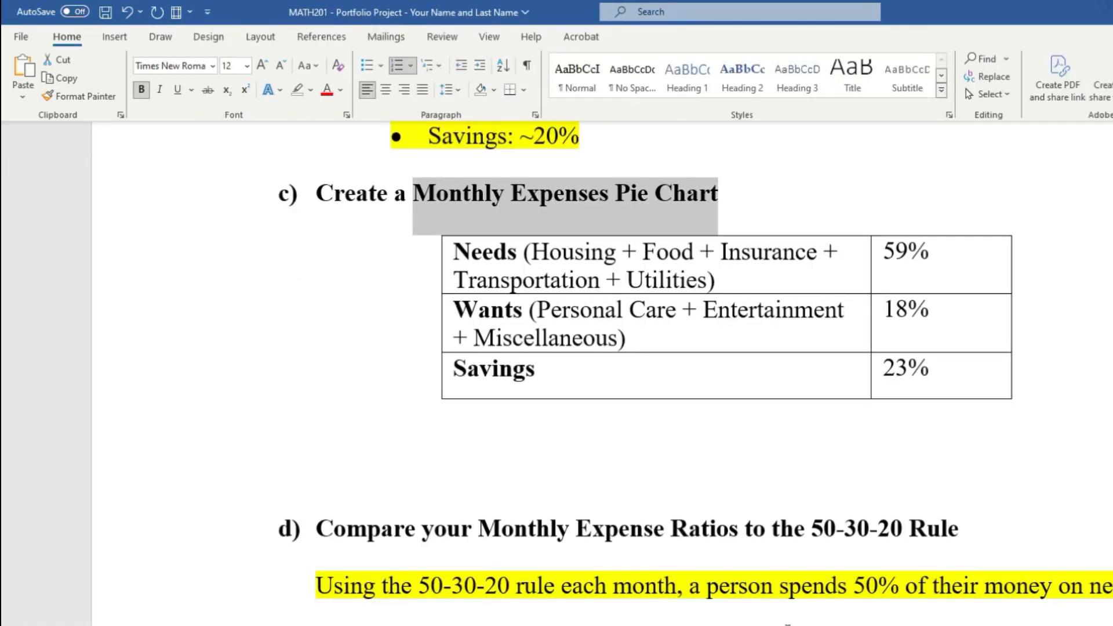
{"action": "left_click", "coordinate": [608, 425]}
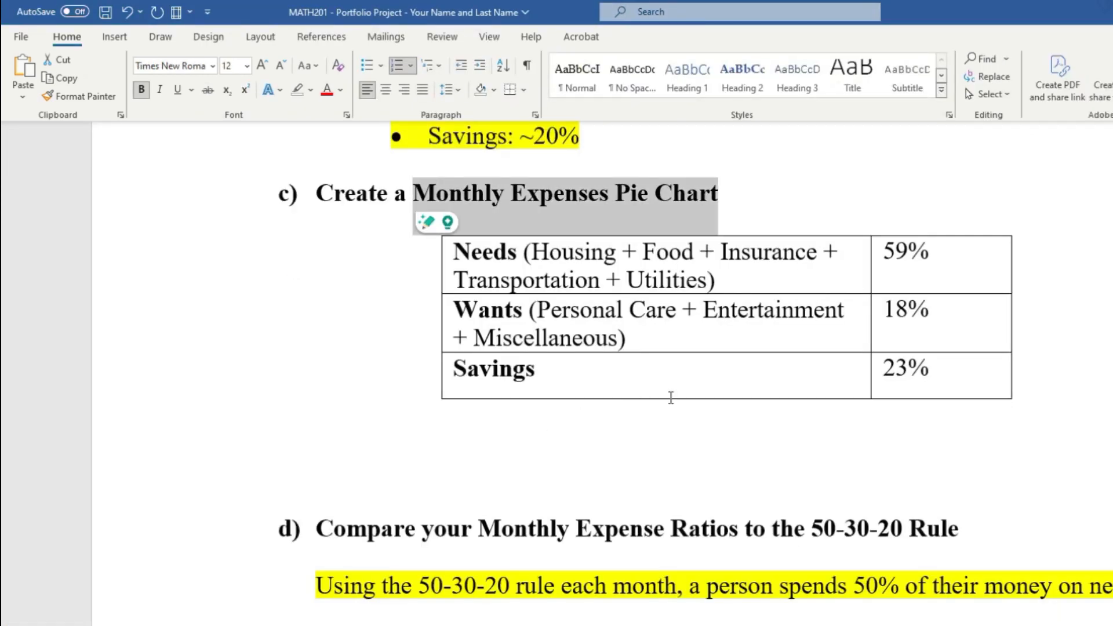
{"action": "left_click", "coordinate": [853, 424]}
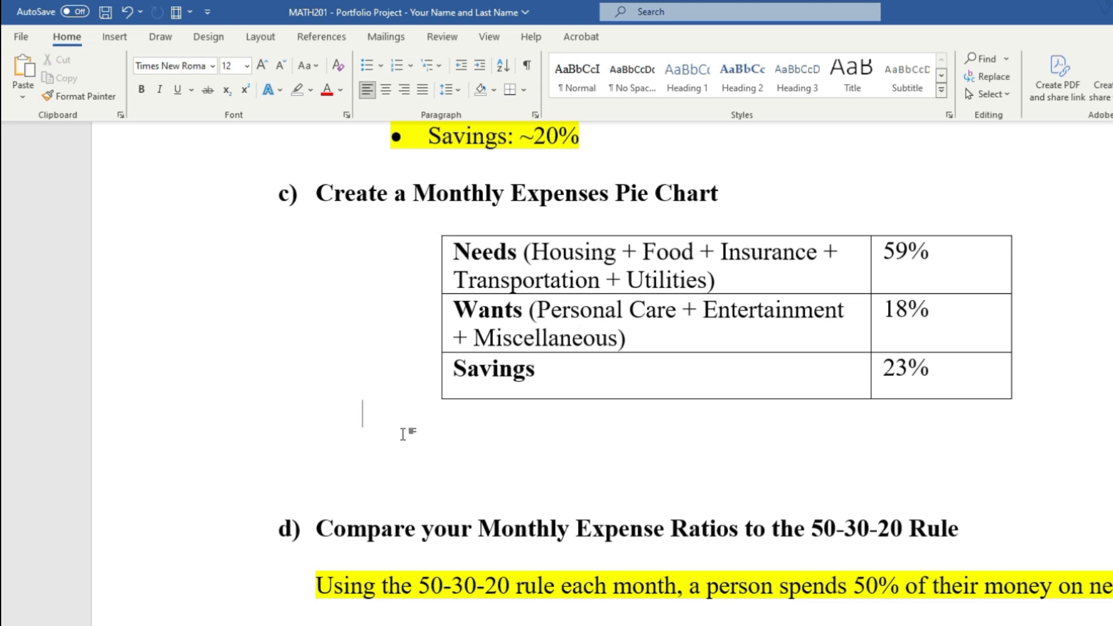
{"action": "right_click", "coordinate": [508, 443]}
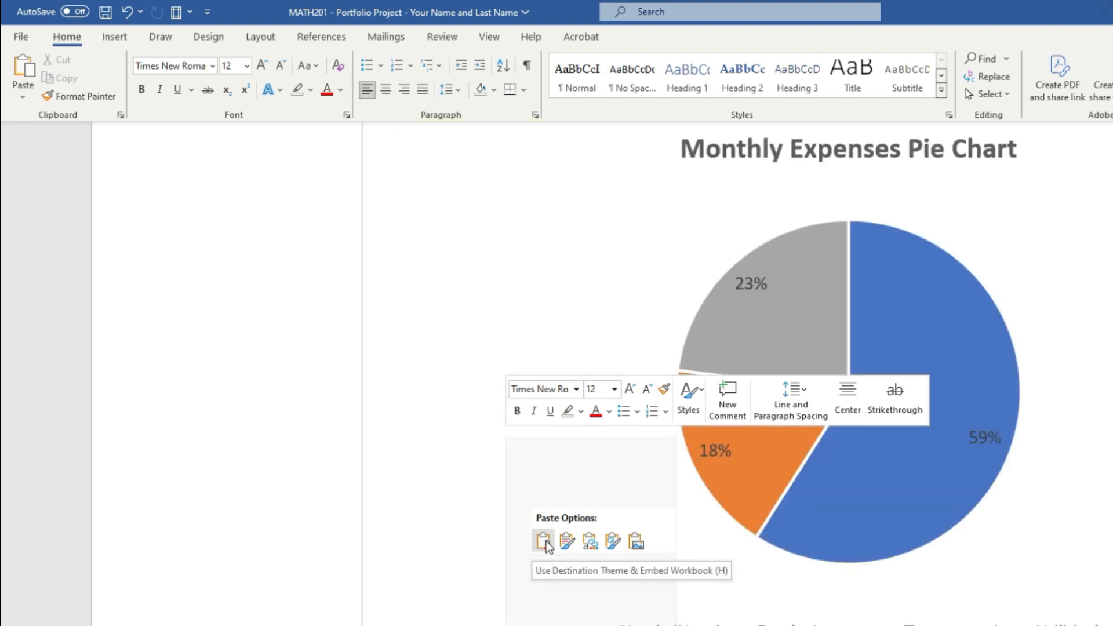
{"action": "left_click", "coordinate": [546, 541]}
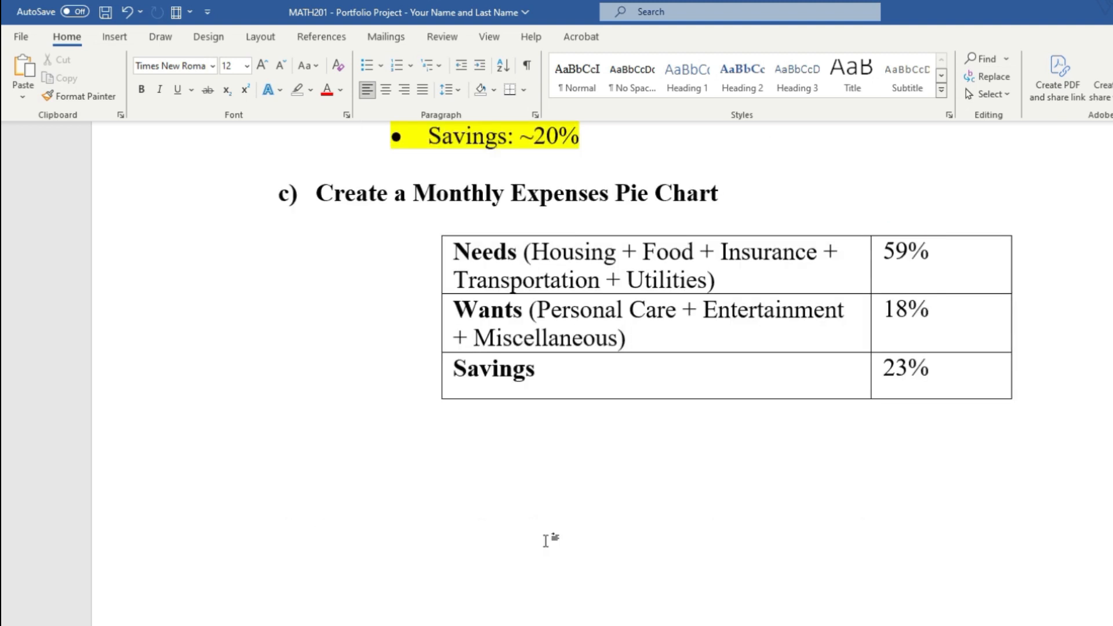
Step: Shrink the pasted Monthly Expenses Pie Chart proportionally so it fits directly beneath the part c table on the same page
{"action": "left_click", "coordinate": [843, 534]}
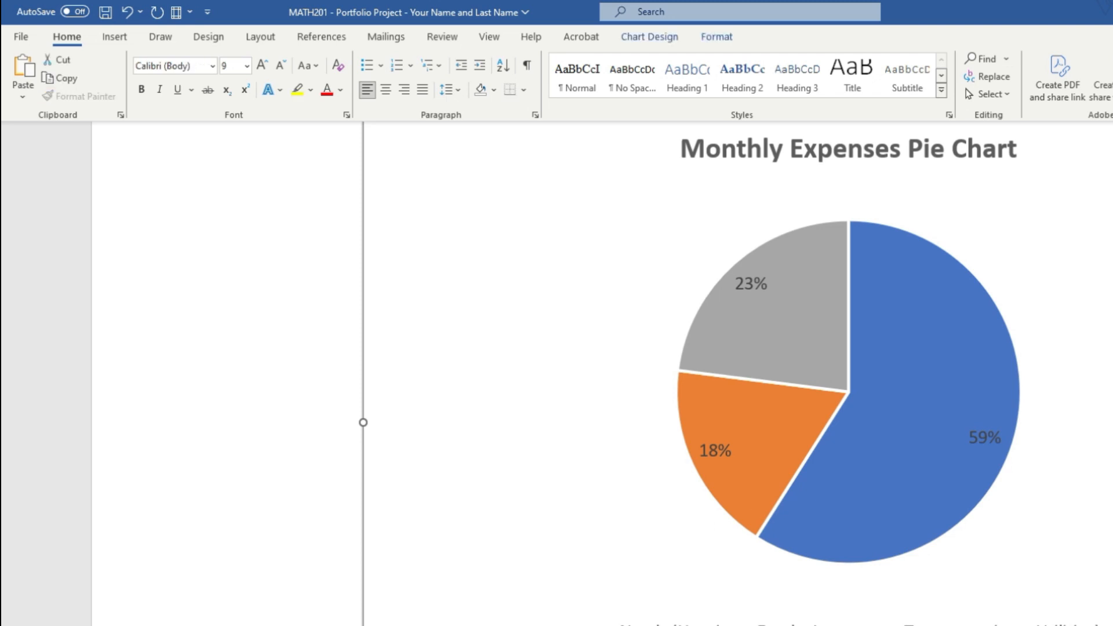
{"action": "scroll", "coordinate": [505, 525], "scroll_direction": "down", "scroll_amount": 5}
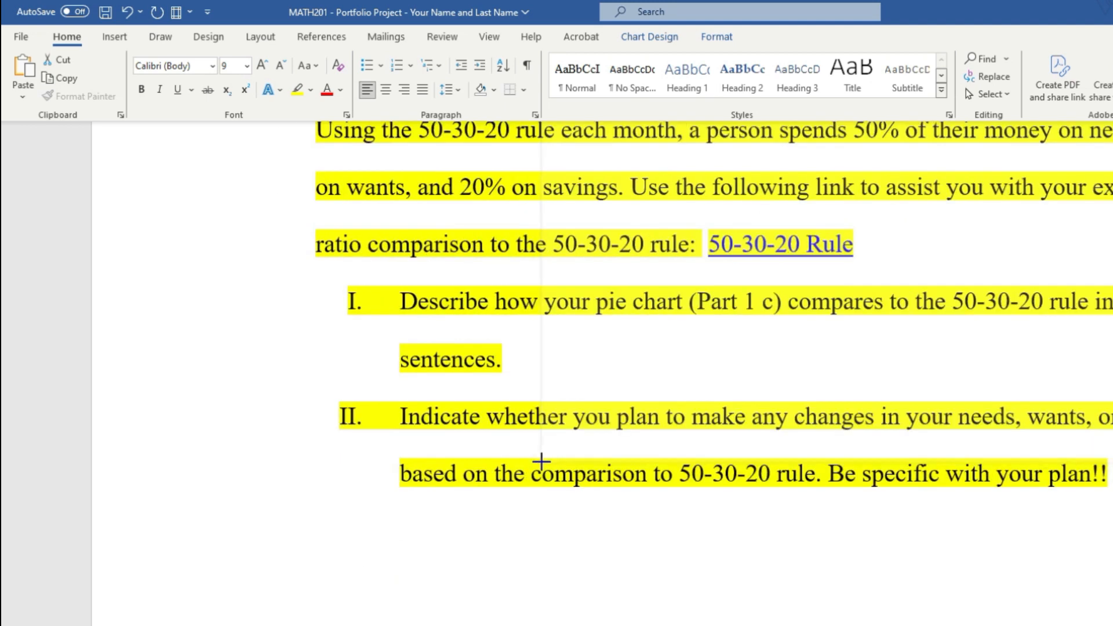
{"action": "scroll", "coordinate": [510, 521], "scroll_direction": "up", "scroll_amount": 1}
{"action": "scroll", "coordinate": [539, 586], "scroll_direction": "up", "scroll_amount": 8}
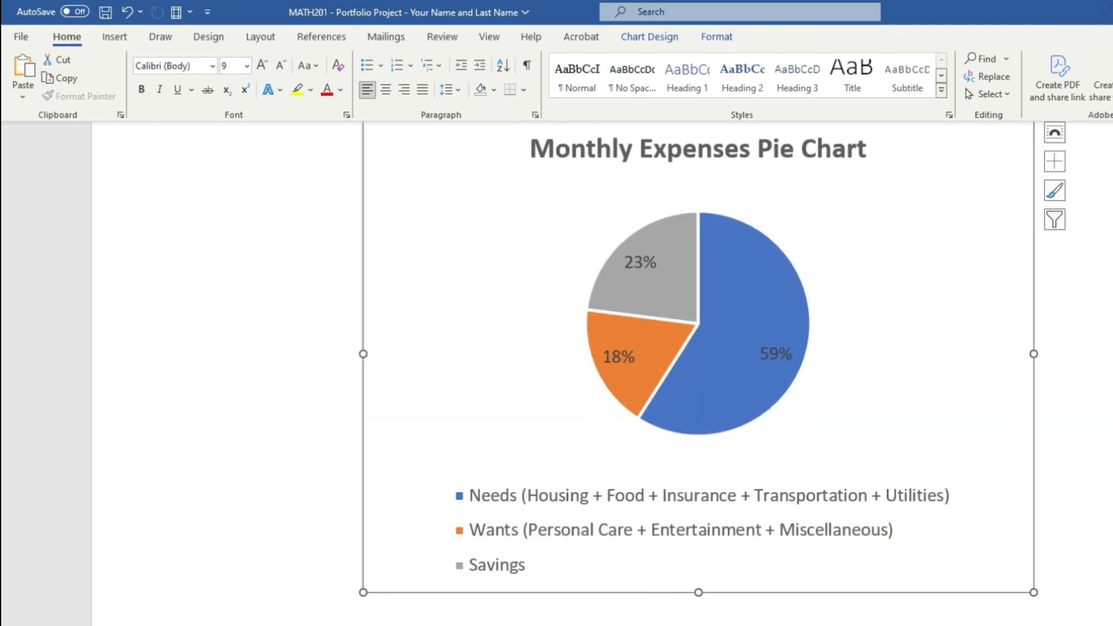
{"action": "scroll", "coordinate": [695, 371], "scroll_direction": "up", "scroll_amount": 8}
{"action": "scroll", "coordinate": [1048, 572], "scroll_direction": "down", "scroll_amount": 8}
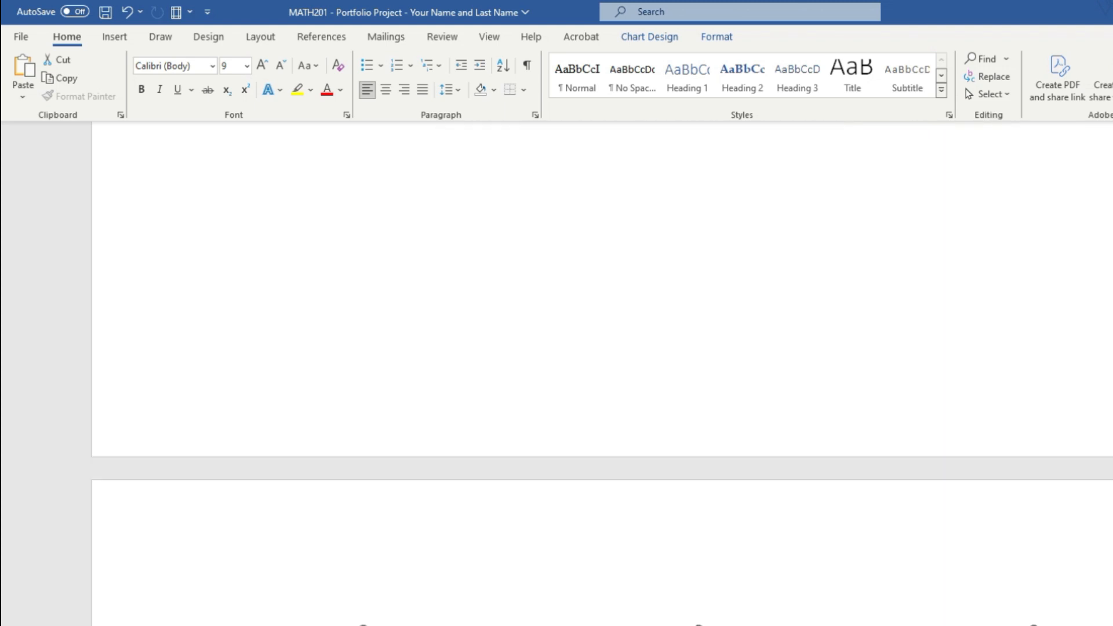
{"action": "left_click_drag", "start_coordinate": [1035, 578], "coordinate": [949, 489]}
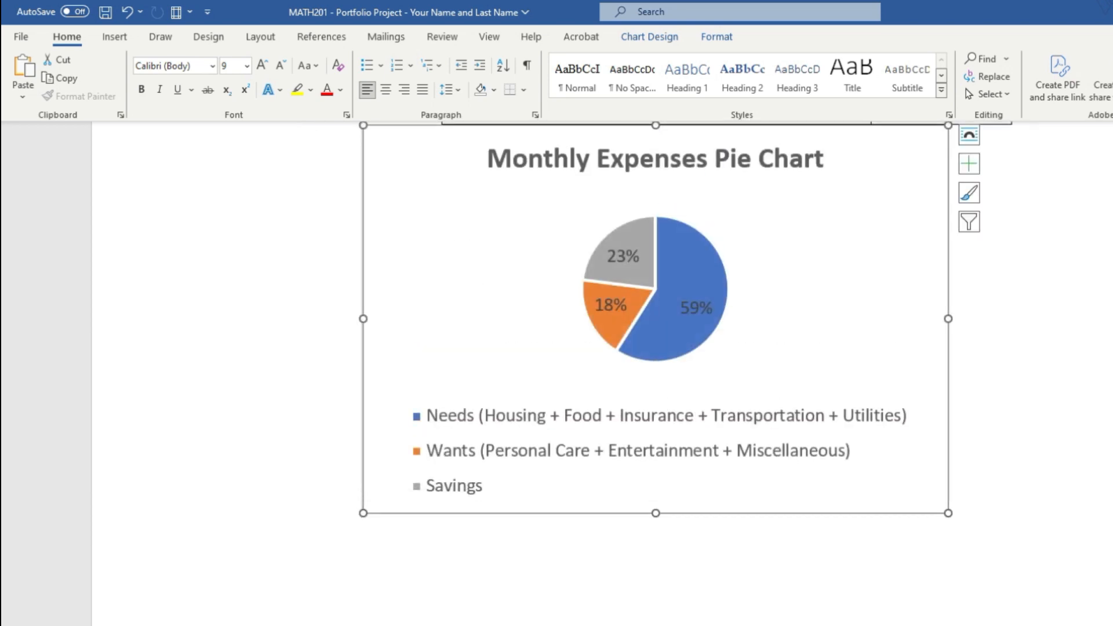
{"action": "scroll", "coordinate": [655, 371], "scroll_direction": "up", "scroll_amount": 3}
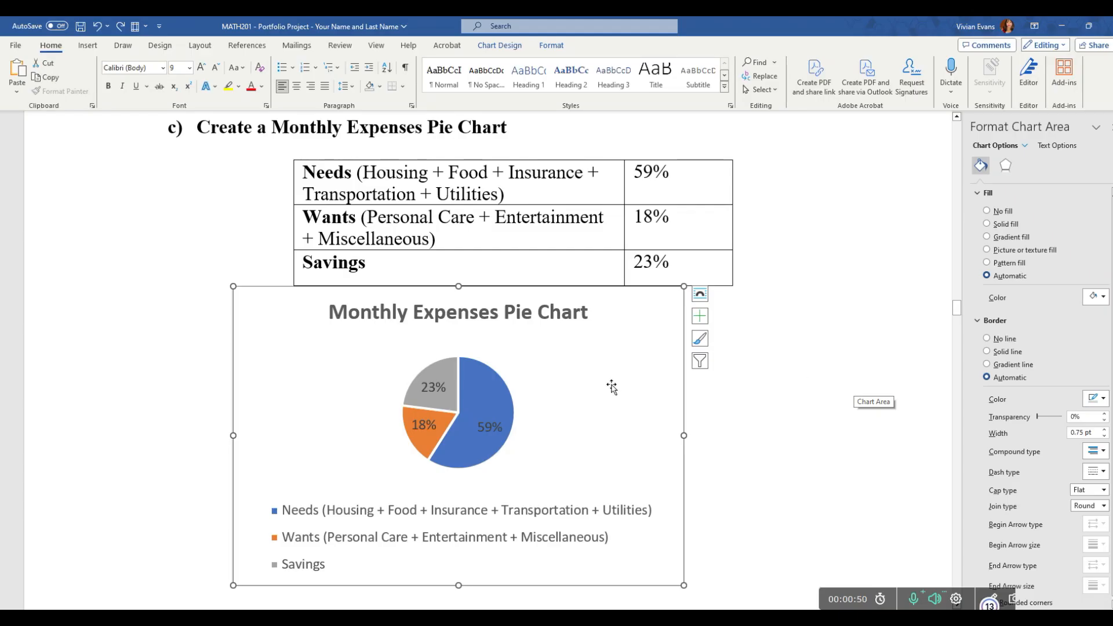
{"action": "left_click", "coordinate": [790, 366]}
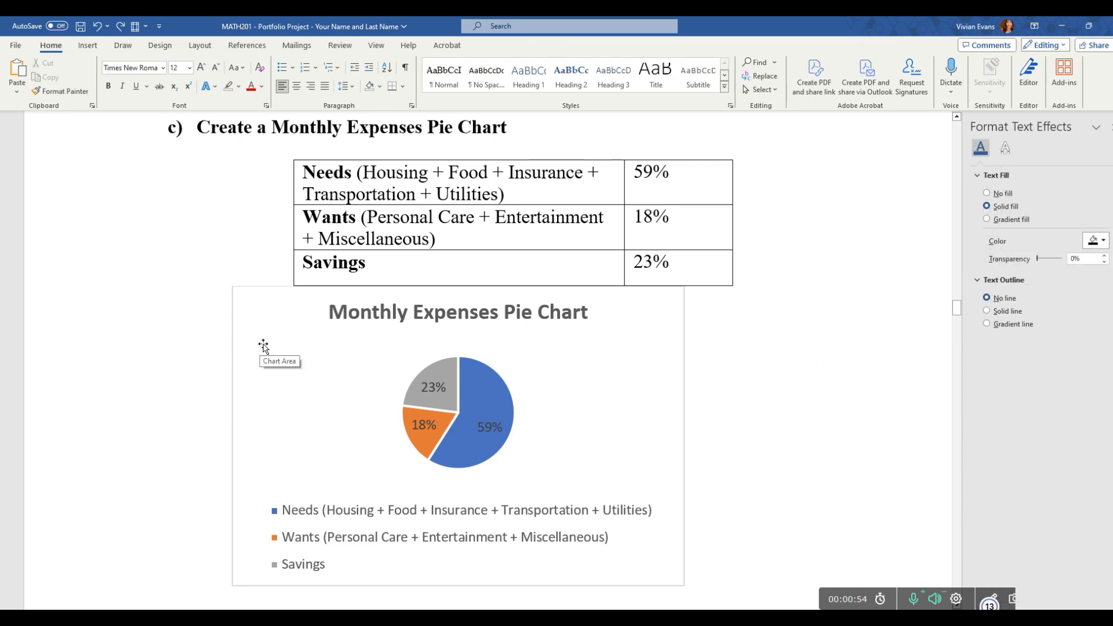
Step: Format the pie chart's chart area with no border line
{"action": "left_click", "coordinate": [657, 311]}
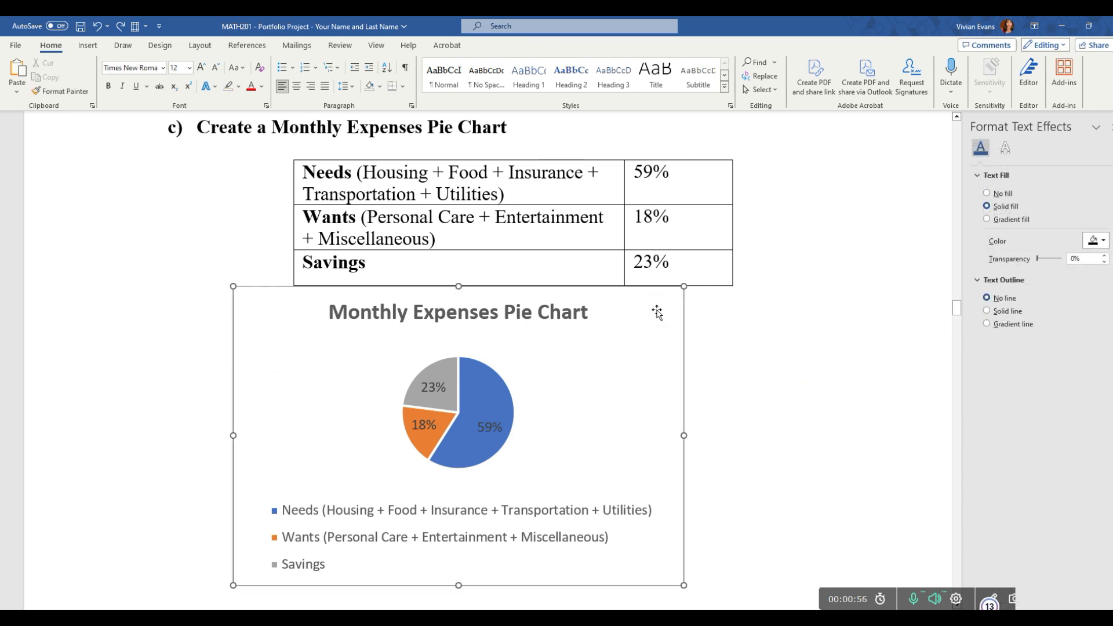
{"action": "right_click", "coordinate": [657, 312]}
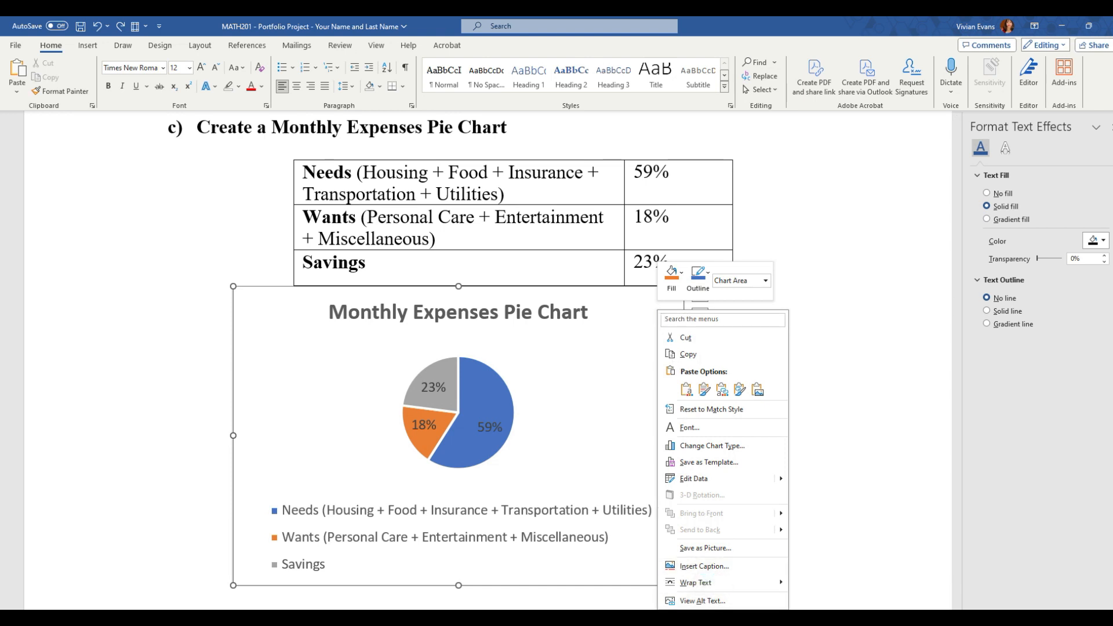
{"action": "left_click", "coordinate": [713, 615]}
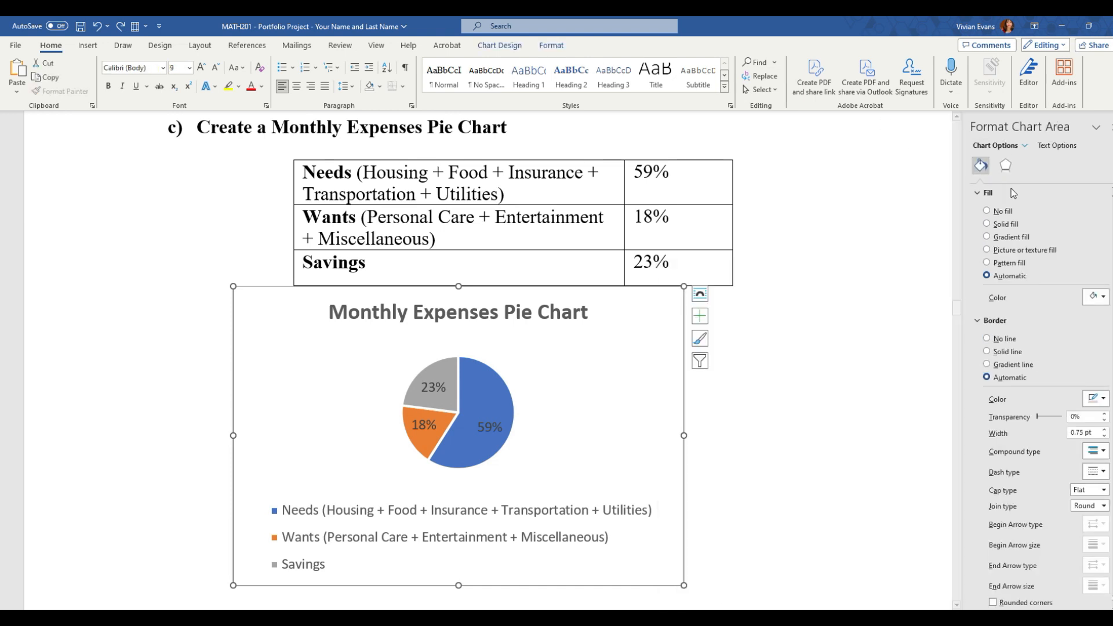
{"action": "left_click", "coordinate": [987, 340]}
{"action": "left_click", "coordinate": [896, 377]}
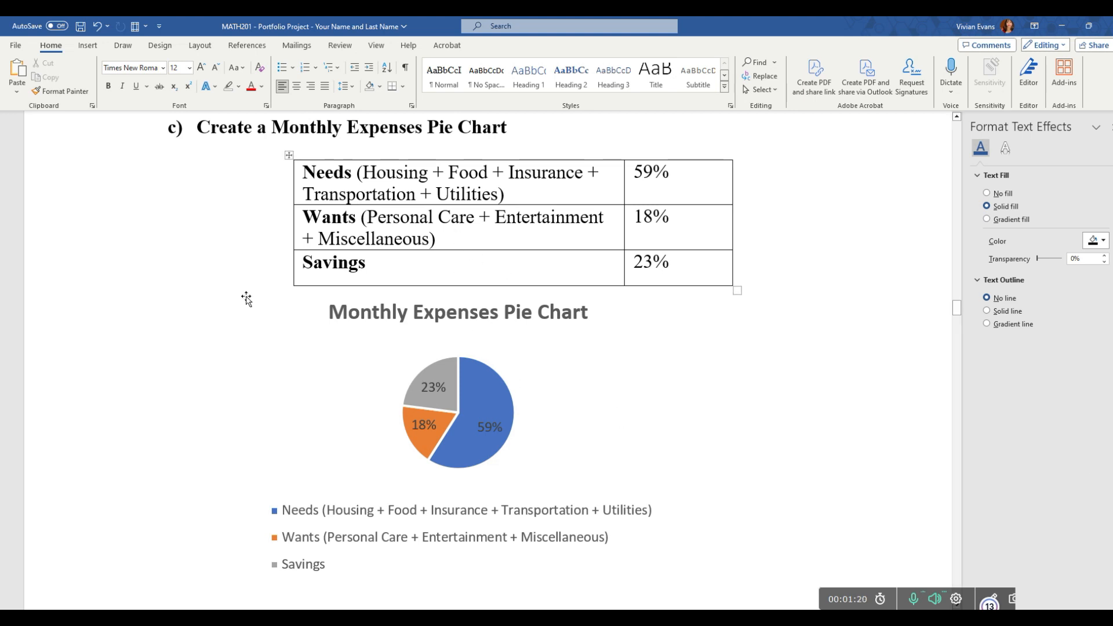
Step: Try a slightly smaller overall size for the pie chart beneath the table
{"action": "left_click", "coordinate": [470, 387]}
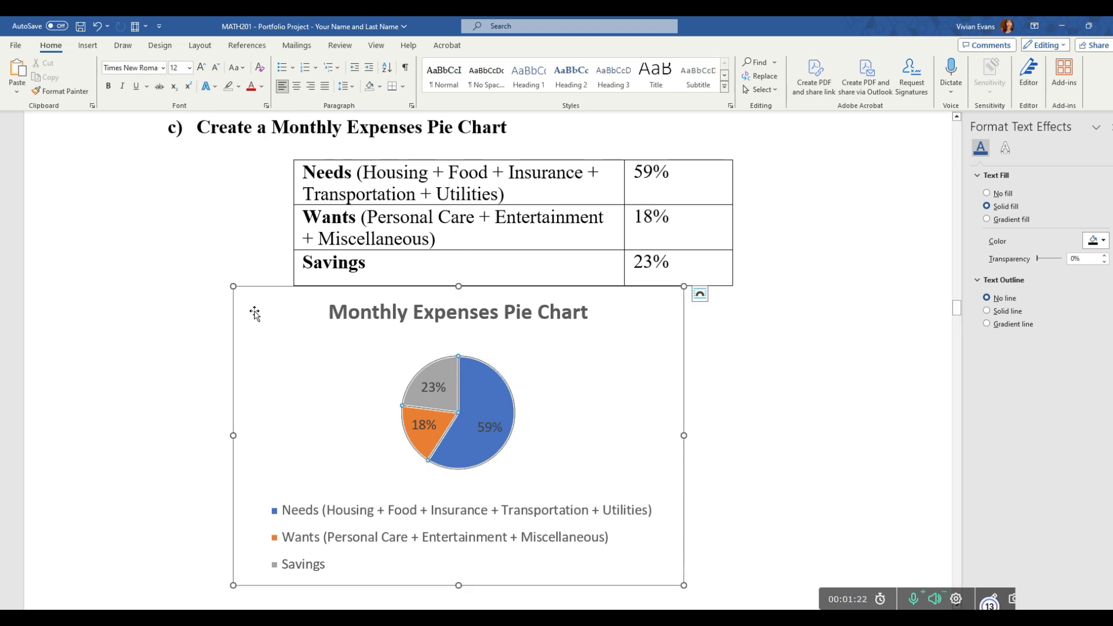
{"action": "left_click_drag", "start_coordinate": [233, 287], "coordinate": [255, 294]}
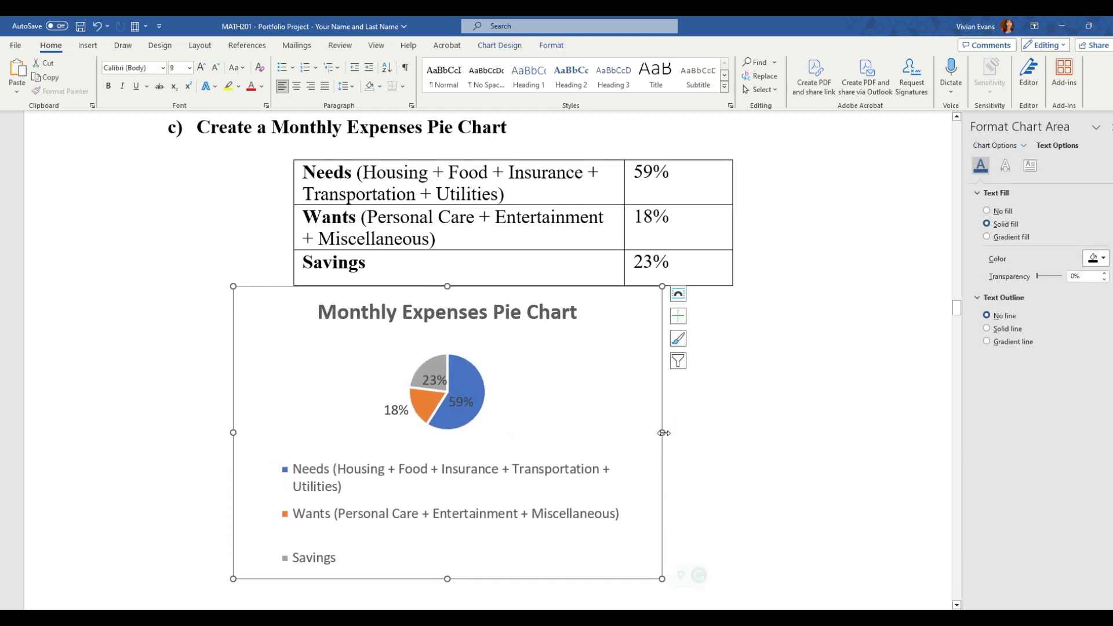
{"action": "left_click", "coordinate": [787, 442]}
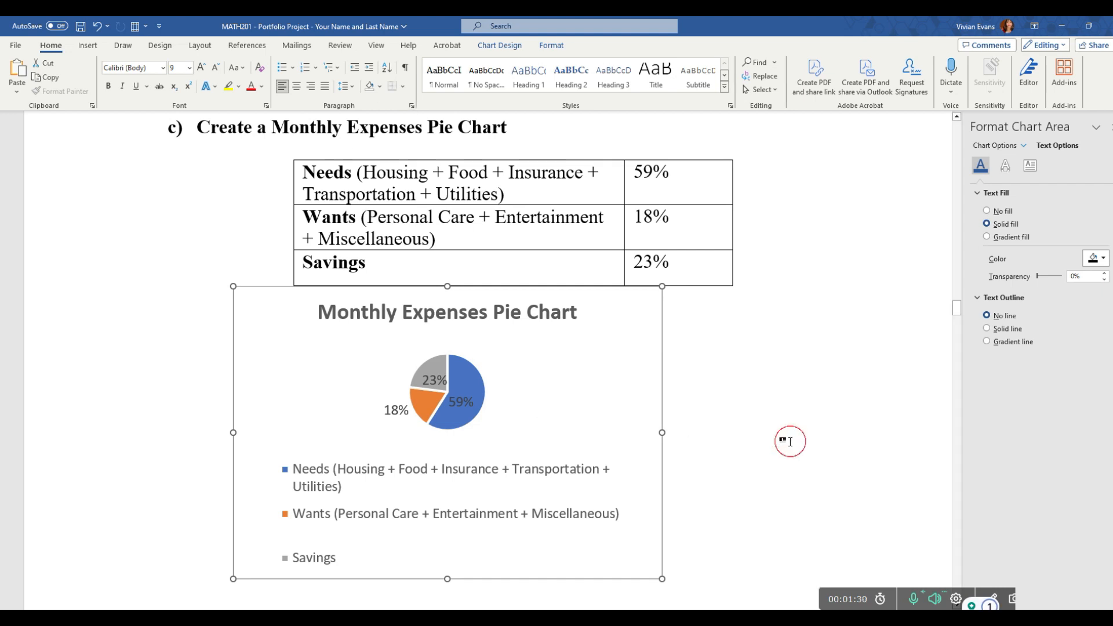
Step: Enlarge the pie chart so every percentage sits inside its slice and each legend entry fits on one line
{"action": "left_click", "coordinate": [448, 398]}
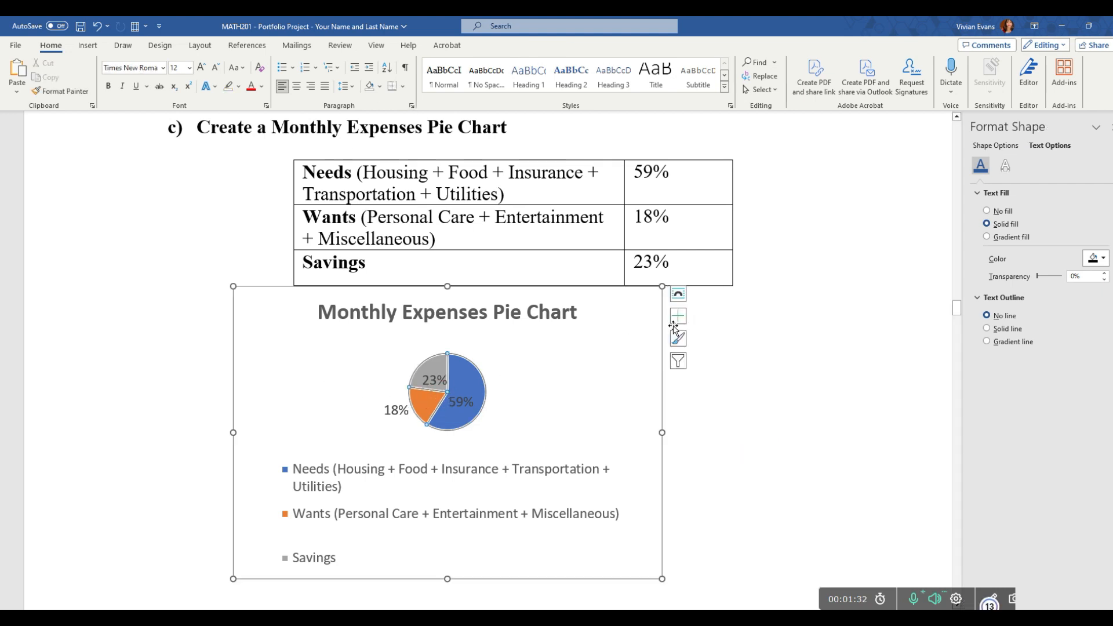
{"action": "left_click_drag", "start_coordinate": [664, 576], "coordinate": [759, 600]}
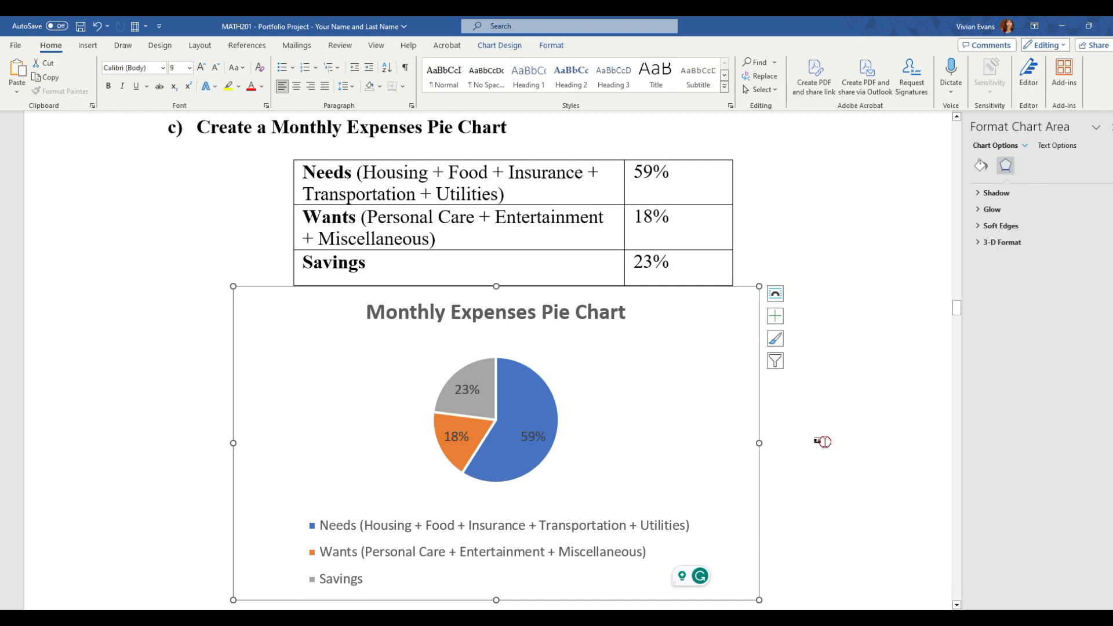
{"action": "left_click", "coordinate": [814, 445]}
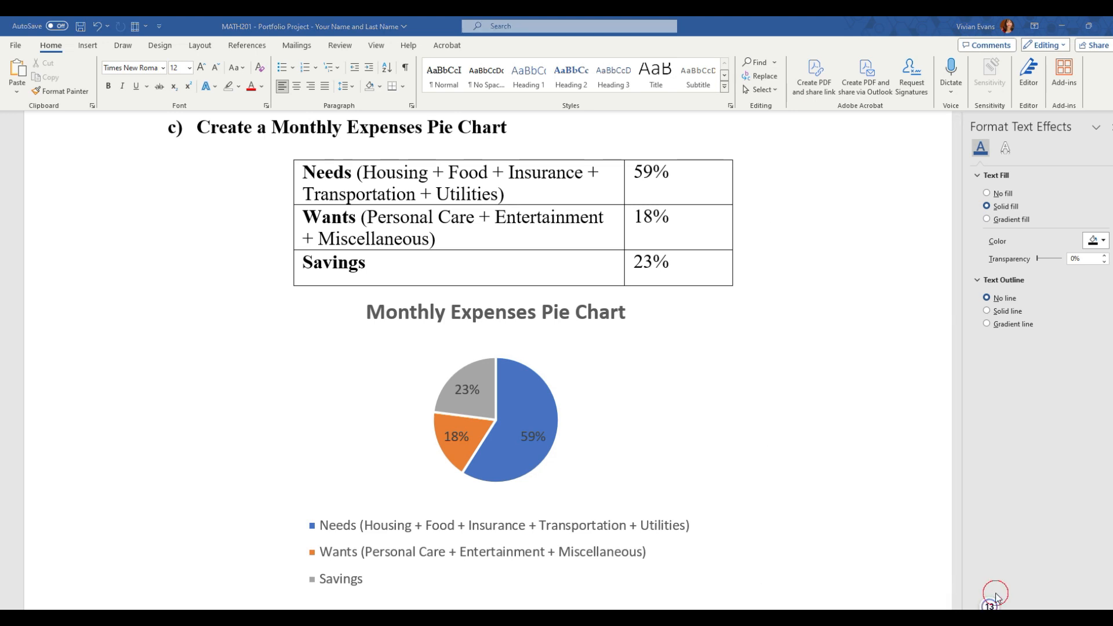
{"action": "mouse_move", "coordinate": [751, 213]}
{"action": "left_mouse_down"}
{"action": "mouse_move", "coordinate": [754, 221]}
{"action": "mouse_move", "coordinate": [822, 173]}
{"action": "left_mouse_up"}
{"action": "left_click_drag", "start_coordinate": [699, 408], "coordinate": [806, 365]}
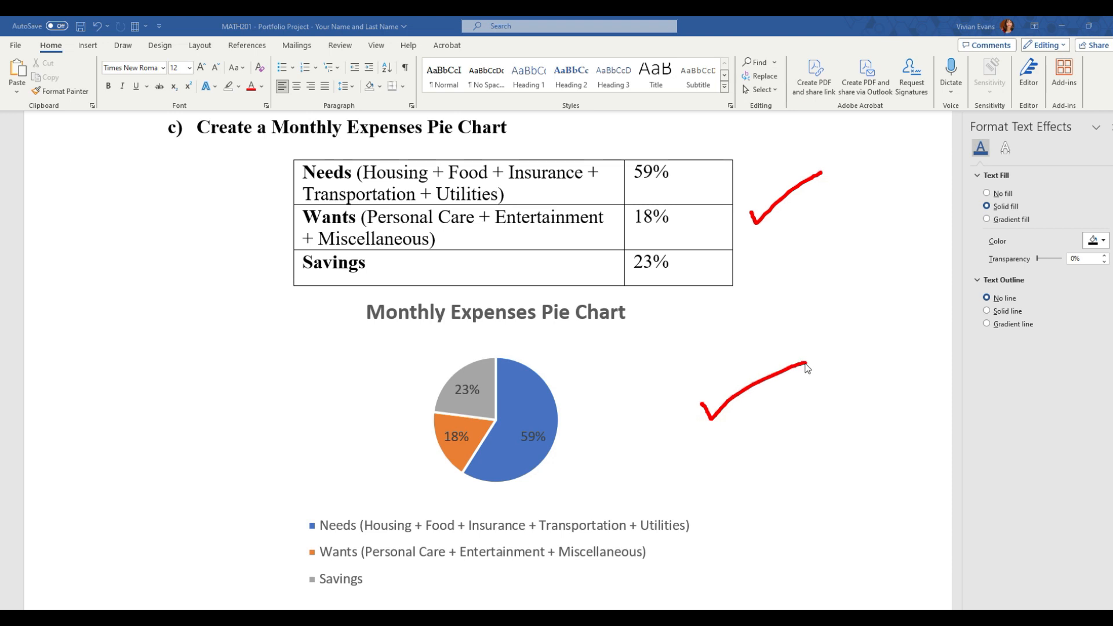
{"action": "mouse_move", "coordinate": [649, 311]}
{"action": "left_mouse_down"}
{"action": "mouse_move", "coordinate": [362, 316]}
{"action": "mouse_move", "coordinate": [539, 339]}
{"action": "mouse_move", "coordinate": [655, 316]}
{"action": "left_mouse_up"}
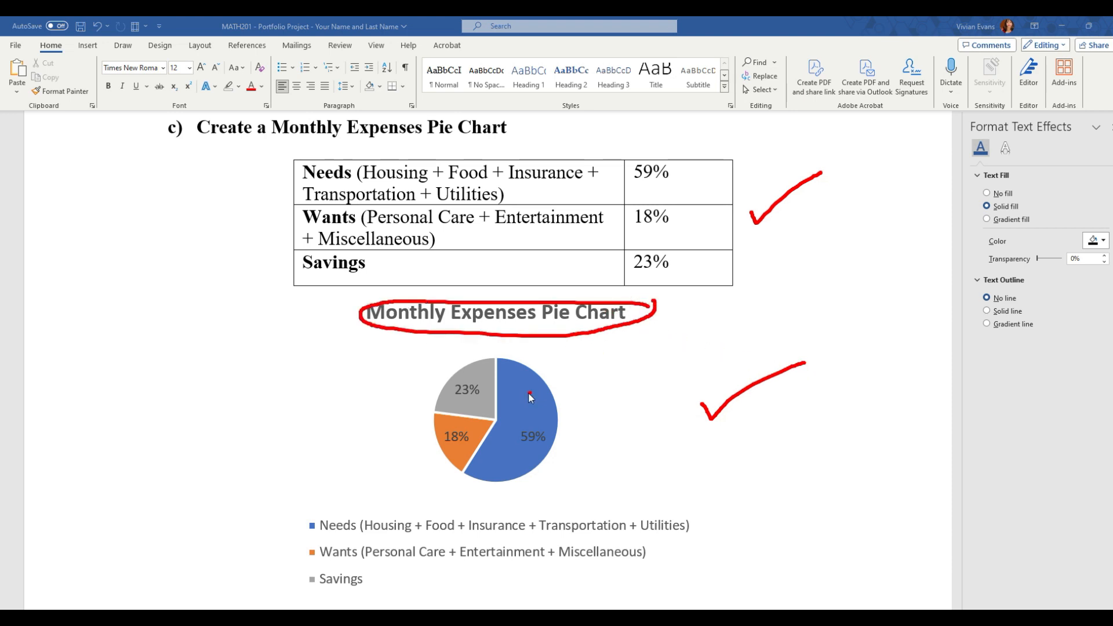
{"action": "mouse_move", "coordinate": [482, 382]}
{"action": "left_mouse_down"}
{"action": "mouse_move", "coordinate": [453, 384]}
{"action": "mouse_move", "coordinate": [476, 407]}
{"action": "mouse_move", "coordinate": [479, 383]}
{"action": "left_mouse_up"}
{"action": "mouse_move", "coordinate": [542, 431]}
{"action": "left_mouse_down"}
{"action": "mouse_move", "coordinate": [525, 425]}
{"action": "mouse_move", "coordinate": [549, 456]}
{"action": "left_mouse_up"}
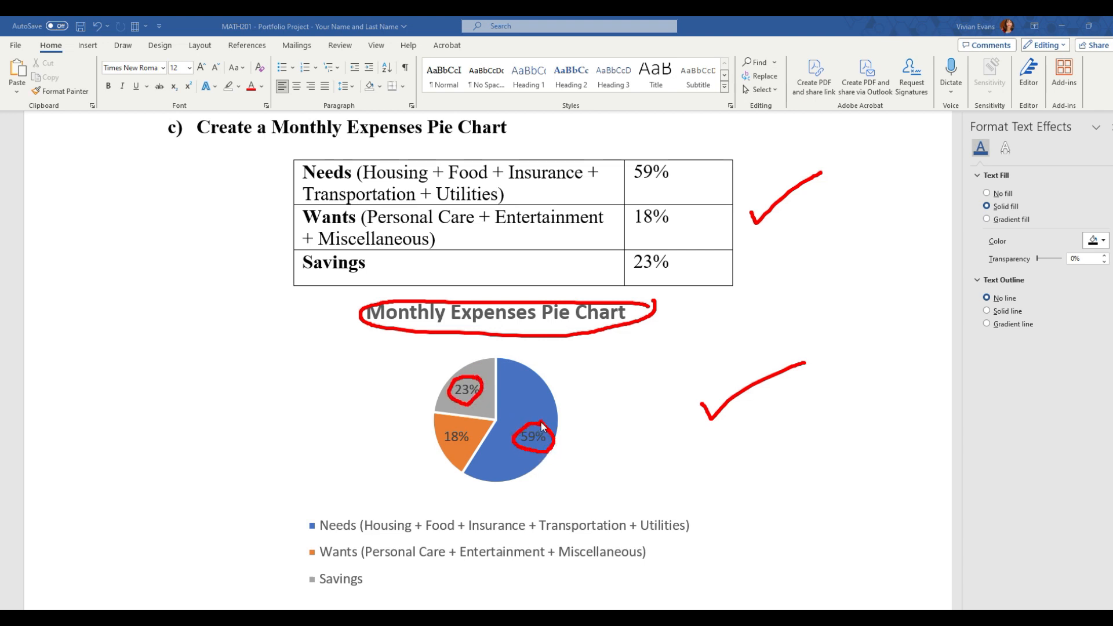
{"action": "mouse_move", "coordinate": [693, 515]}
{"action": "left_mouse_down"}
{"action": "mouse_move", "coordinate": [287, 502]}
{"action": "mouse_move", "coordinate": [295, 591]}
{"action": "mouse_move", "coordinate": [503, 593]}
{"action": "mouse_move", "coordinate": [694, 566]}
{"action": "mouse_move", "coordinate": [699, 515]}
{"action": "left_mouse_up"}
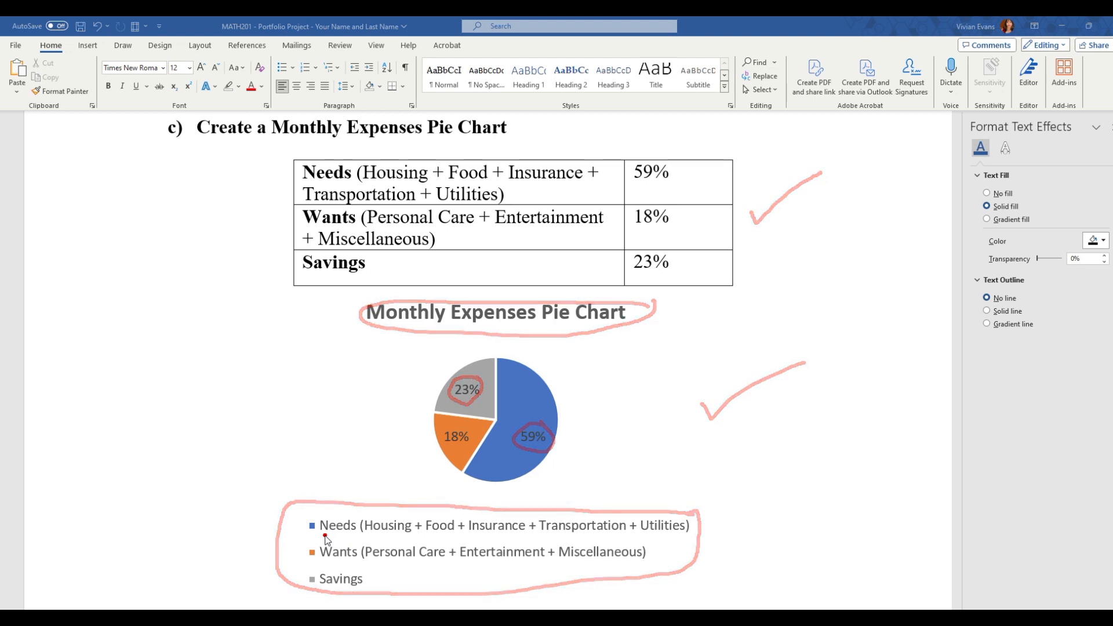
{"action": "left_click_drag", "start_coordinate": [322, 534], "coordinate": [353, 536]}
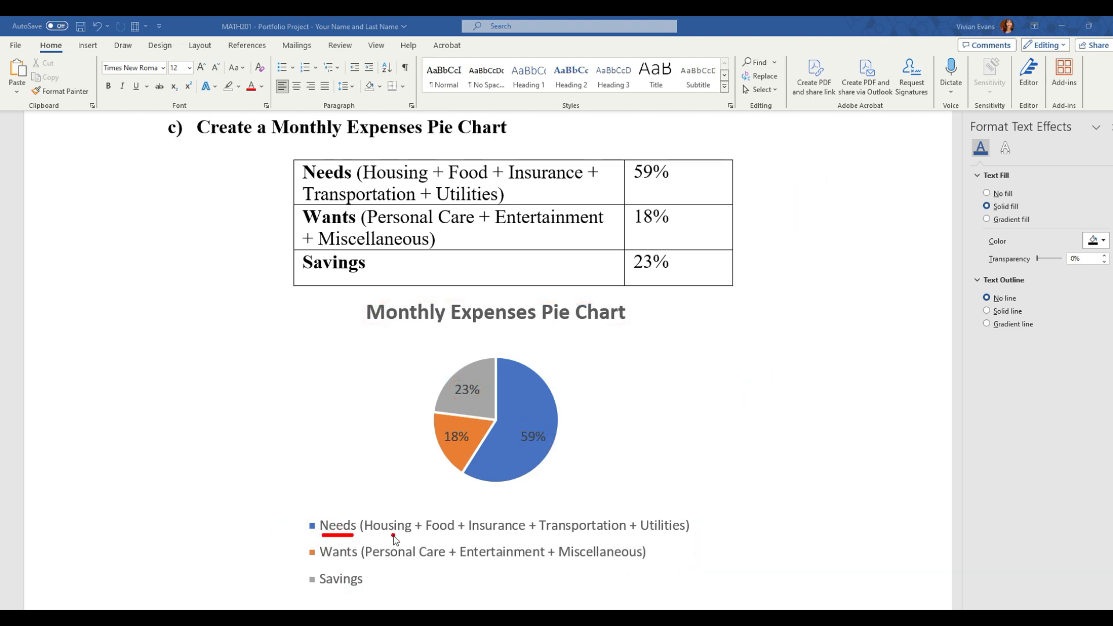